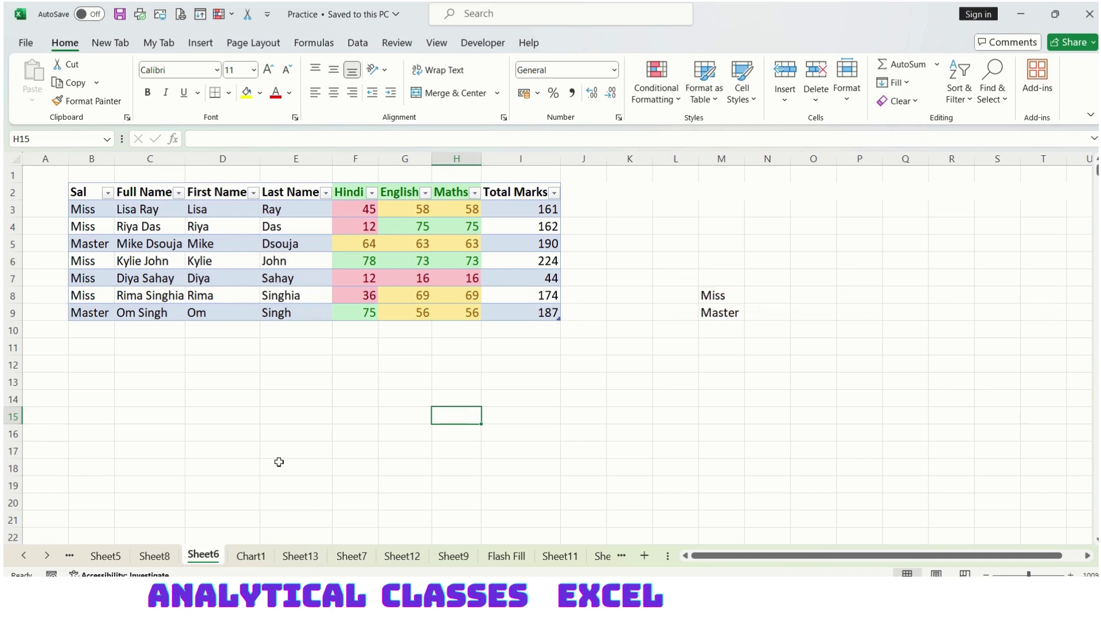
Step: Starting from cell E15, use Go To to jump to the Student named range on Sheet9
{"action": "left_click", "coordinate": [309, 422]}
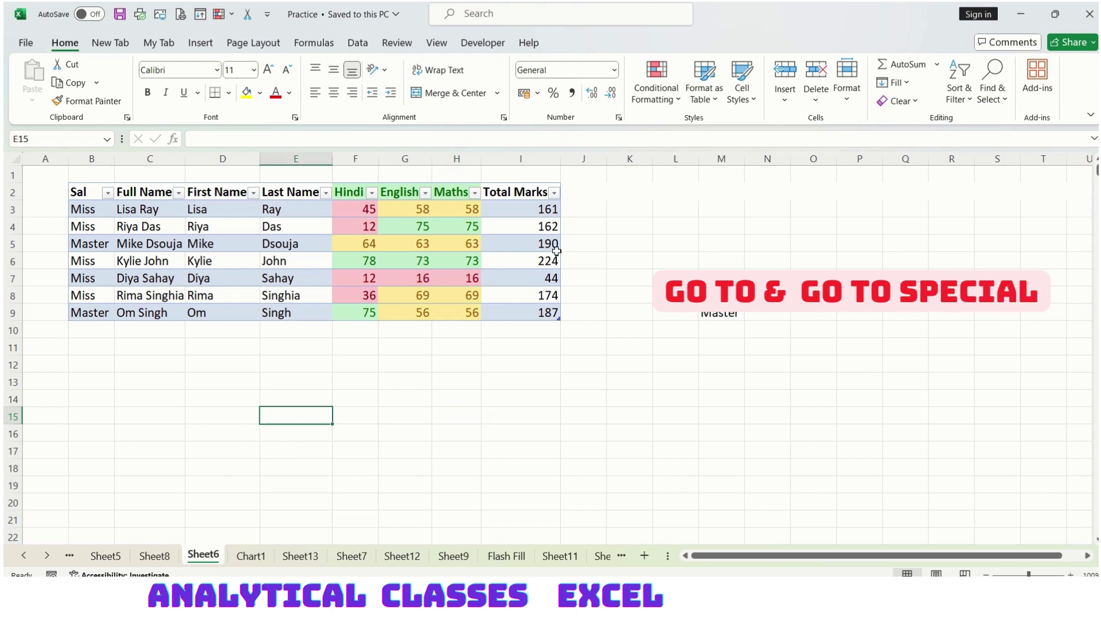
{"action": "key", "text": "ctrl+g"}
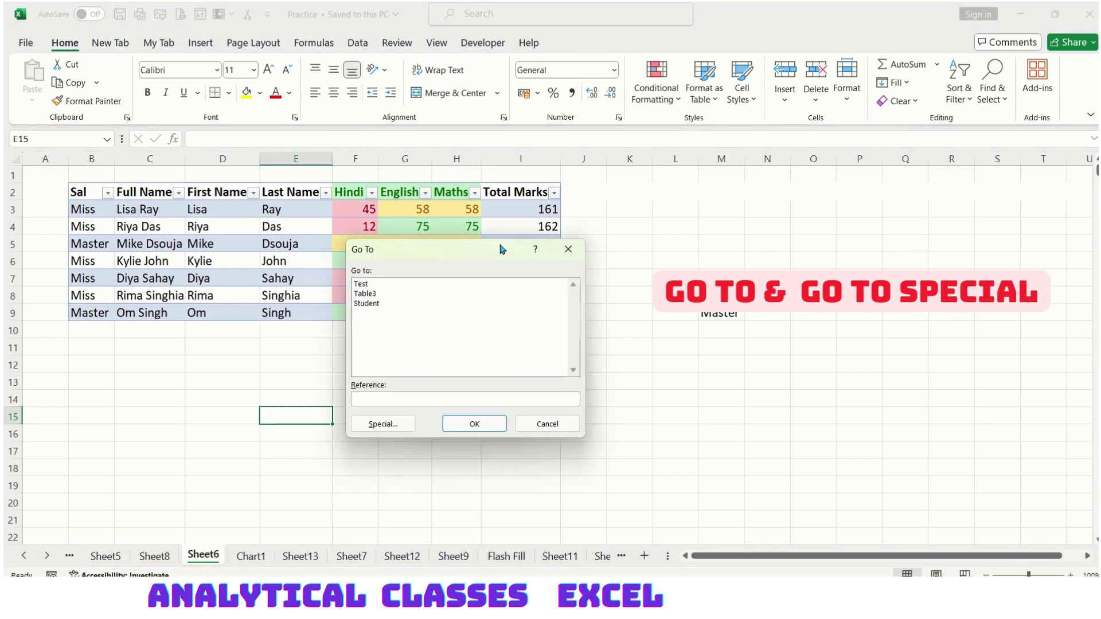
{"action": "left_click_drag", "start_coordinate": [503, 249], "coordinate": [448, 136]}
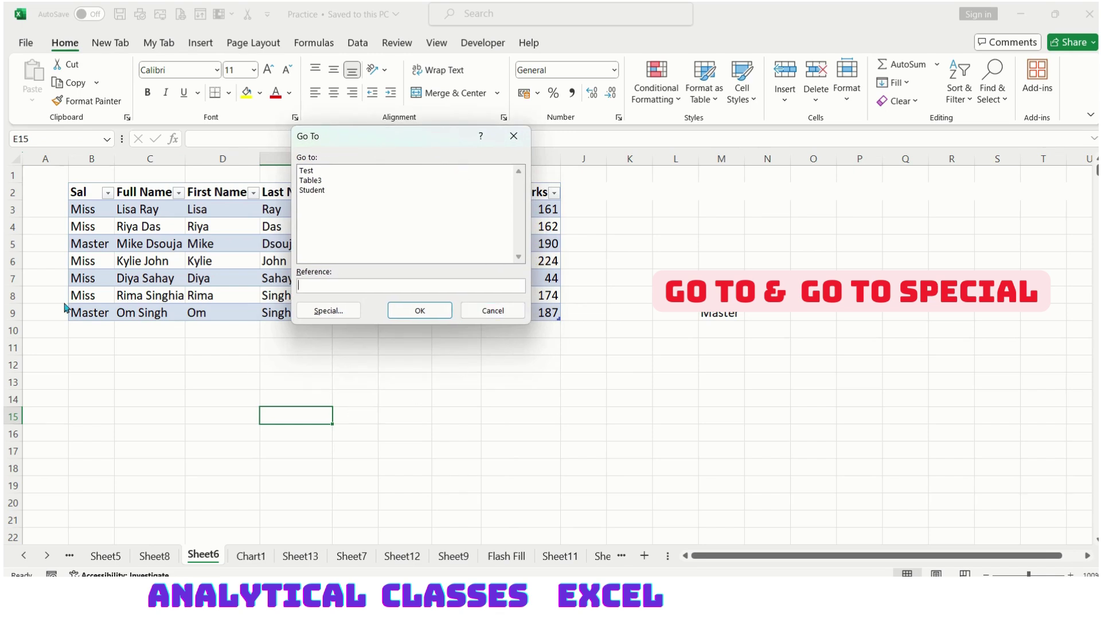
{"action": "left_click", "coordinate": [317, 195]}
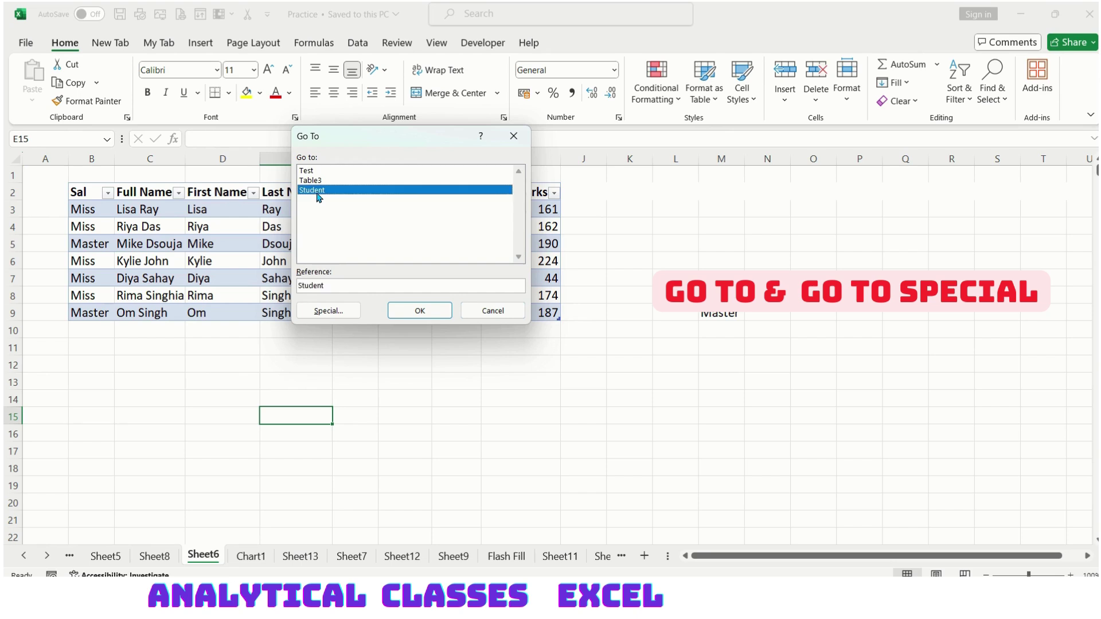
{"action": "left_click", "coordinate": [402, 310]}
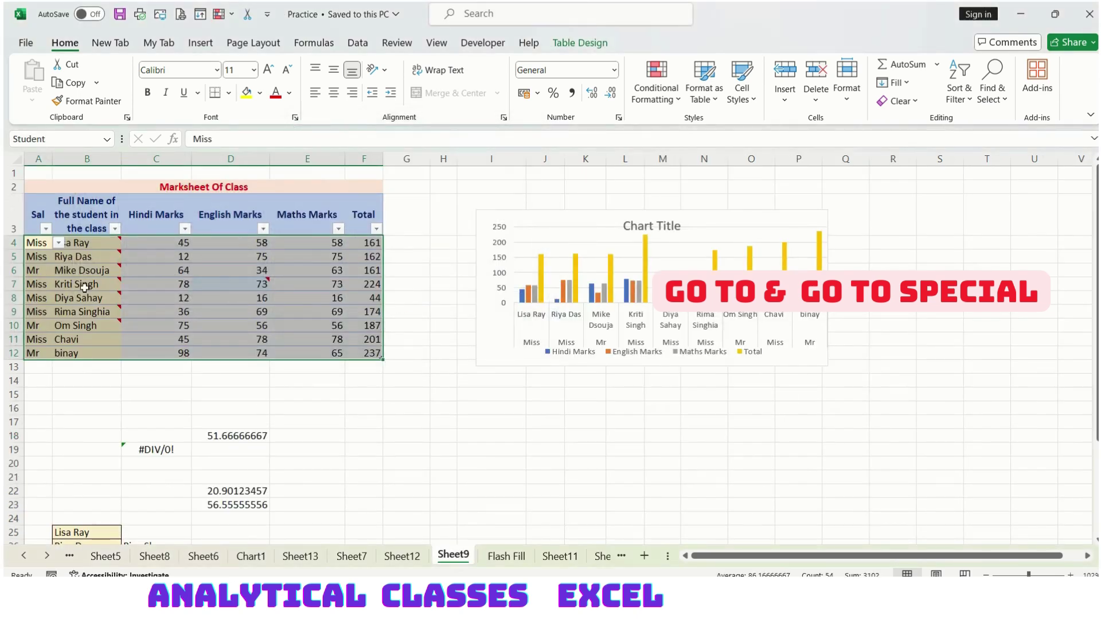
Step: Switch back to Sheet6 and return to cell $E$15 through Go To's earlier locations
{"action": "mouse_move", "coordinate": [80, 289]}
{"action": "left_click", "coordinate": [195, 557]}
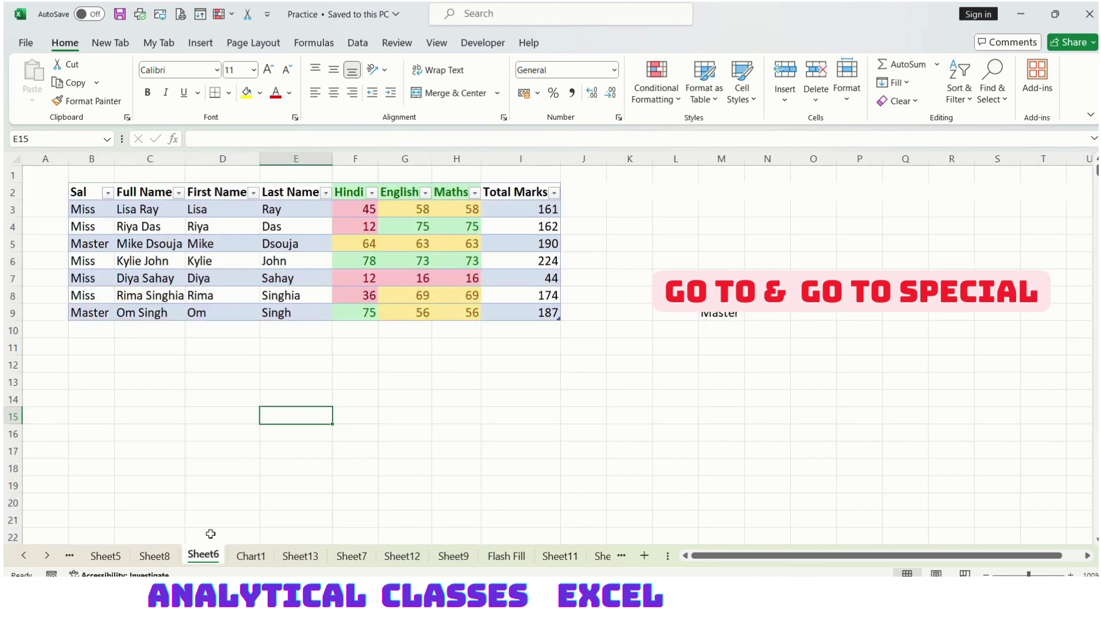
{"action": "left_click", "coordinate": [405, 275]}
{"action": "key", "text": "ctrl+g"}
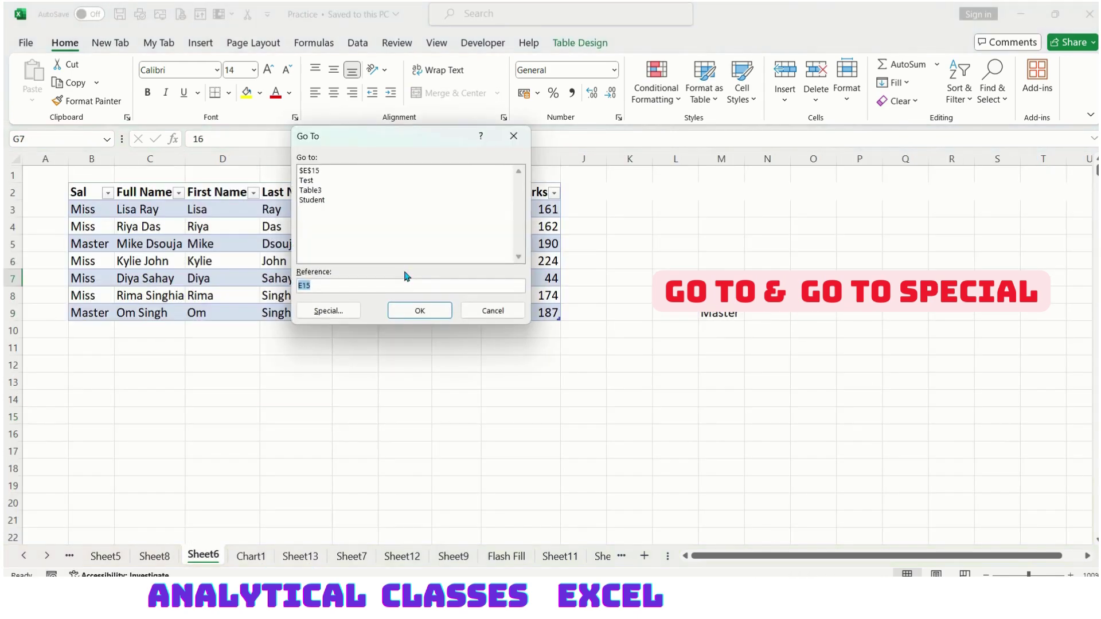
{"action": "left_click", "coordinate": [313, 171]}
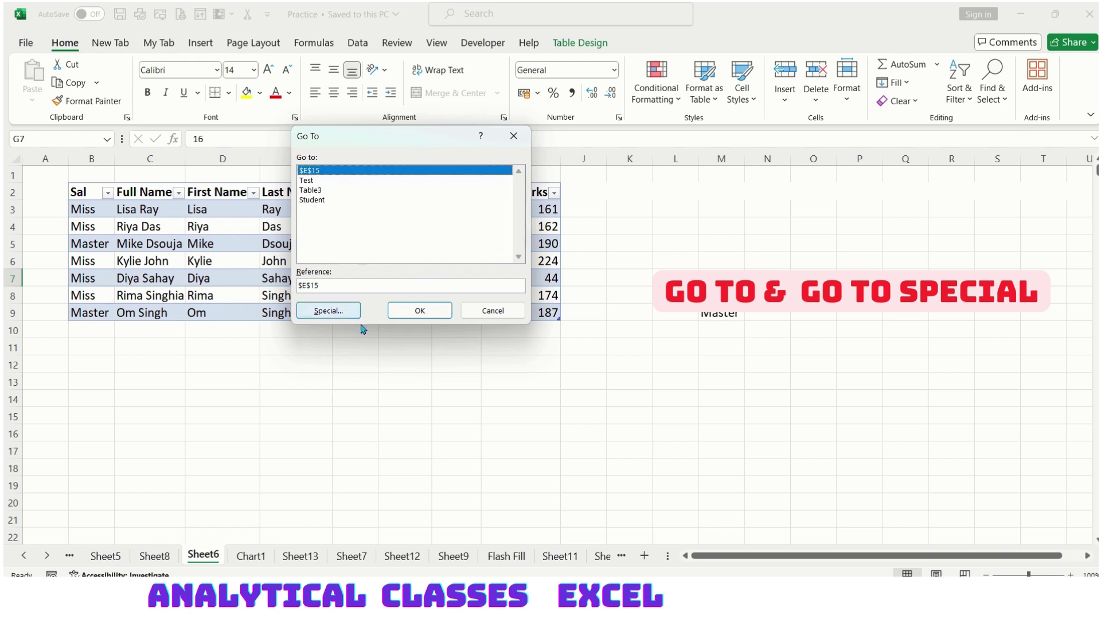
{"action": "left_click", "coordinate": [420, 310]}
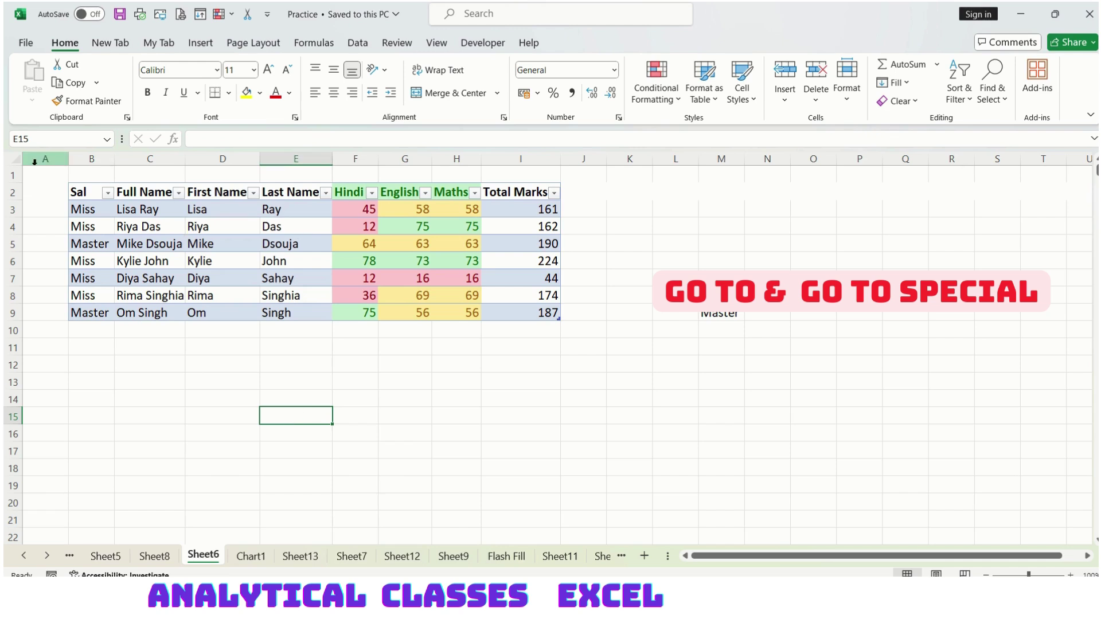
Step: With H13 active, run Go To Special with Constants to select the 60 constant cells
{"action": "left_click", "coordinate": [439, 385]}
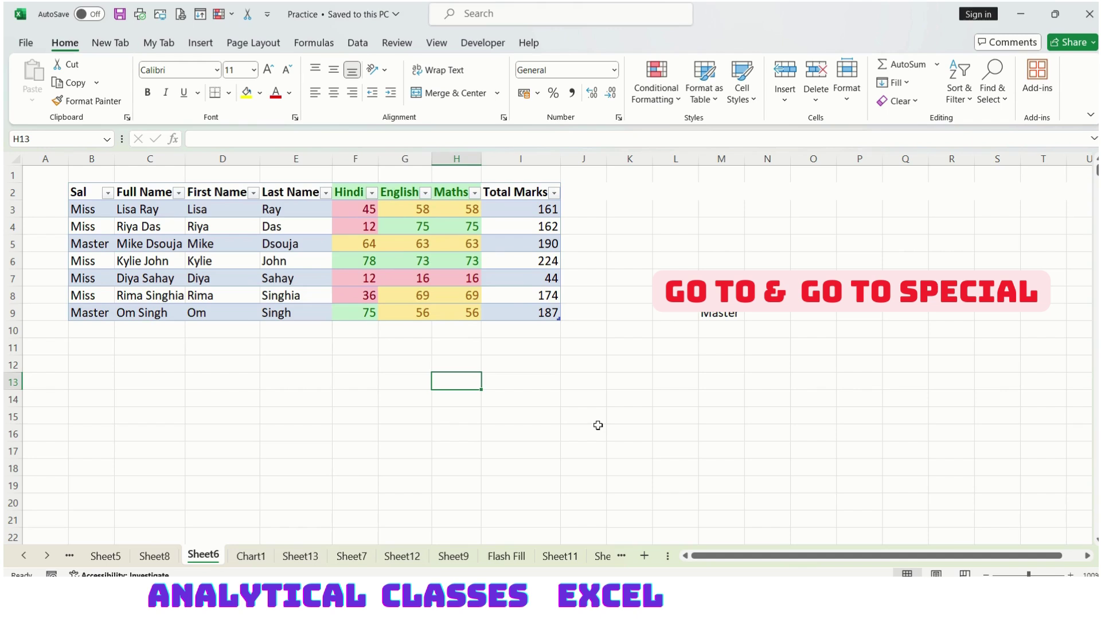
{"action": "key", "text": "ctrl+g"}
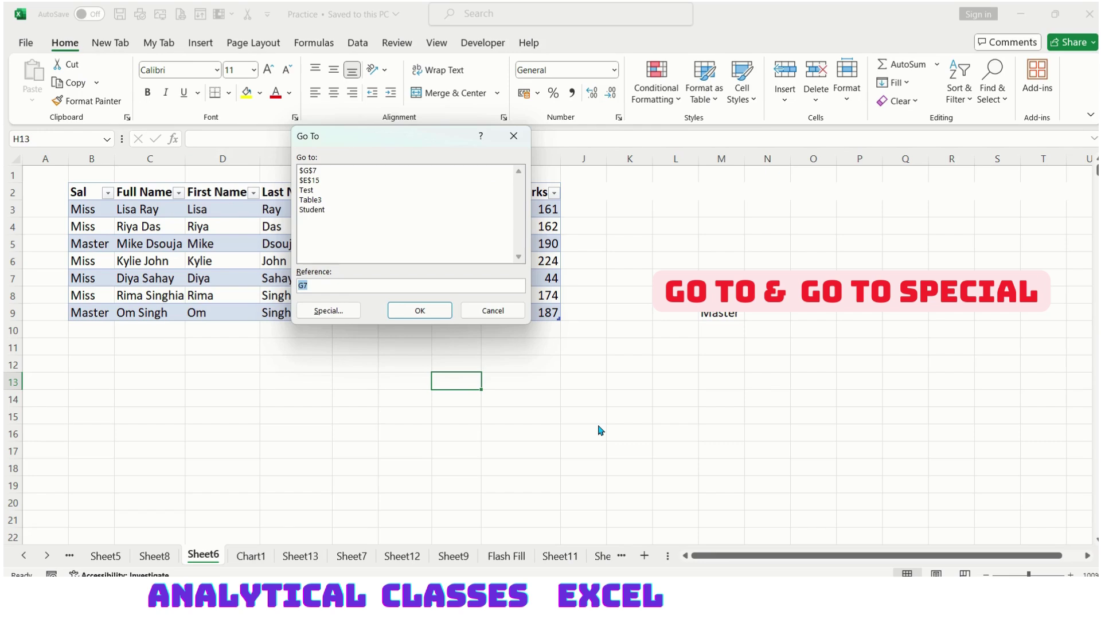
{"action": "key", "text": "alt+s"}
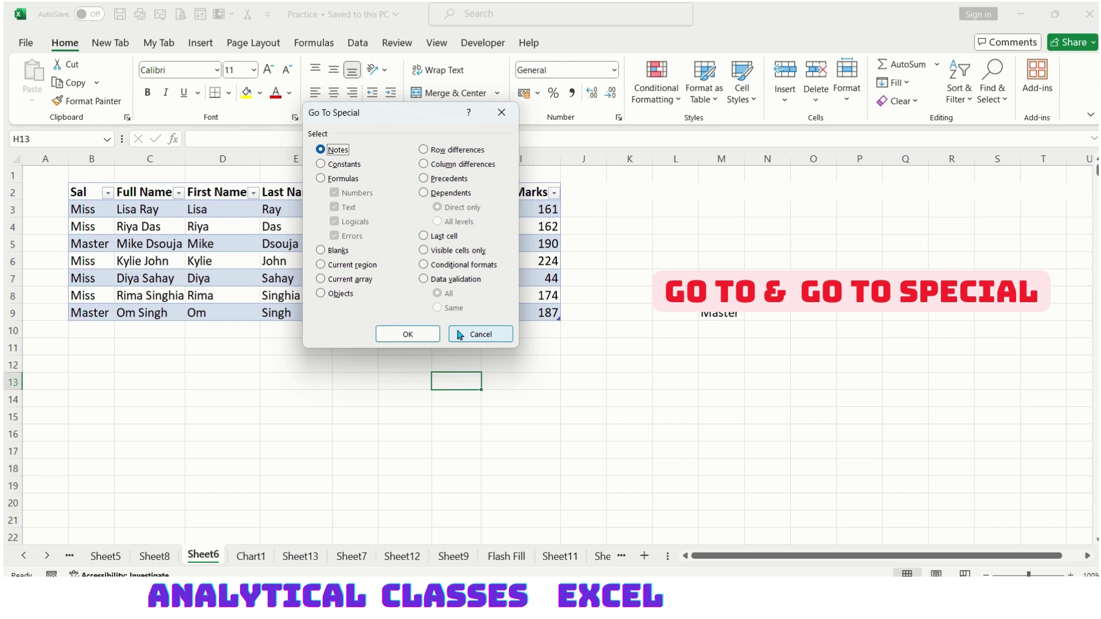
{"action": "left_click", "coordinate": [335, 165]}
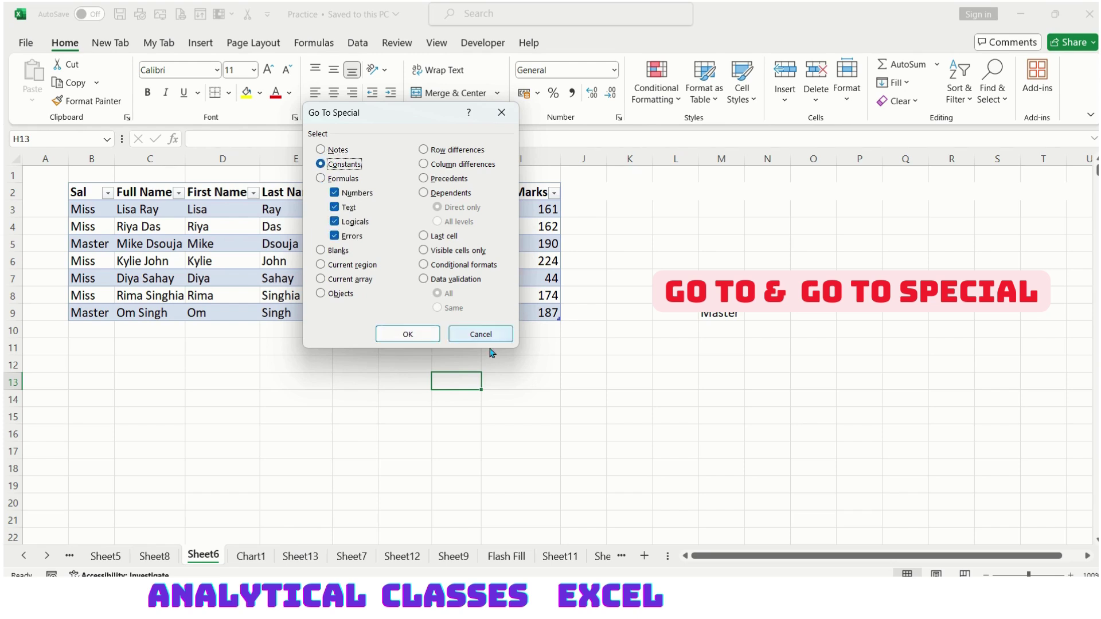
{"action": "left_click", "coordinate": [408, 335]}
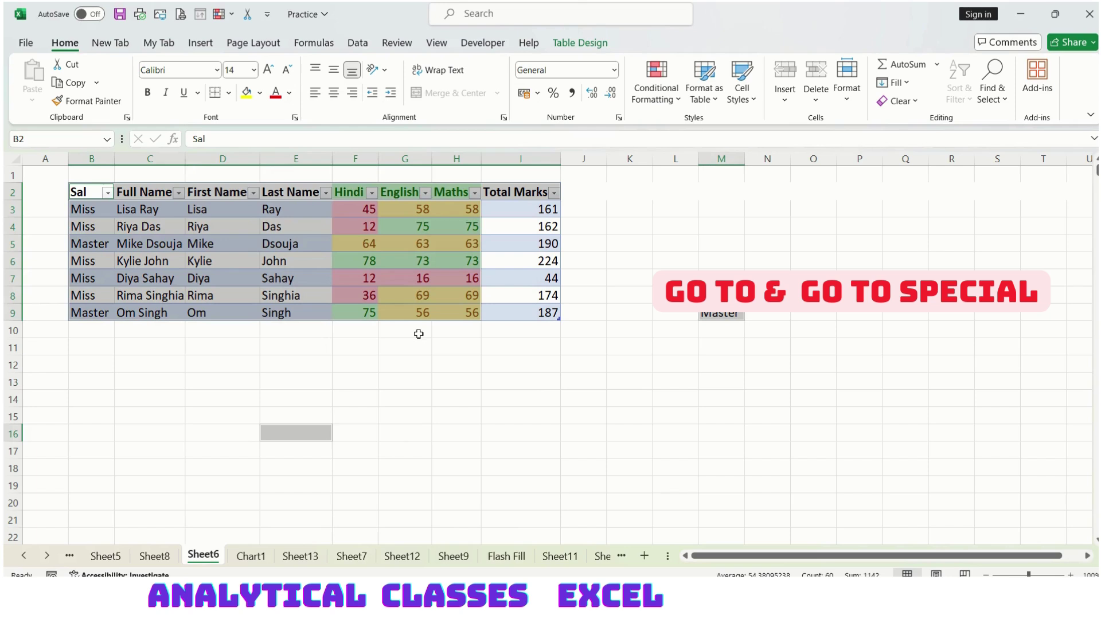
Step: Clear the constants selection and run Go To Special with Formulas
{"action": "left_click", "coordinate": [412, 414]}
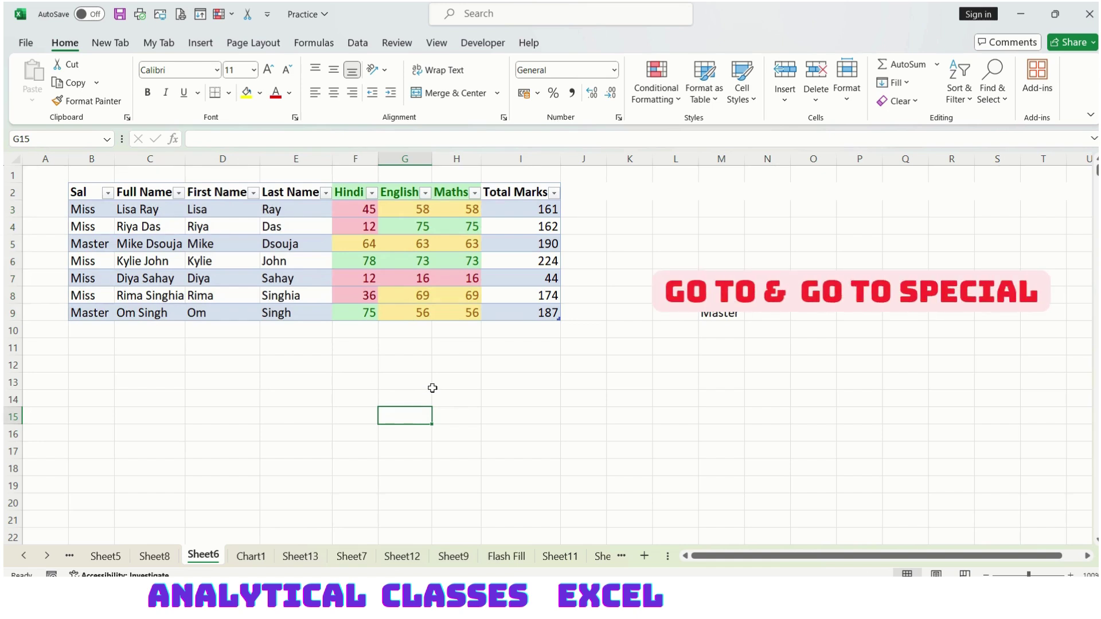
{"action": "key", "text": "ctrl+g"}
{"action": "key", "text": "alt+s"}
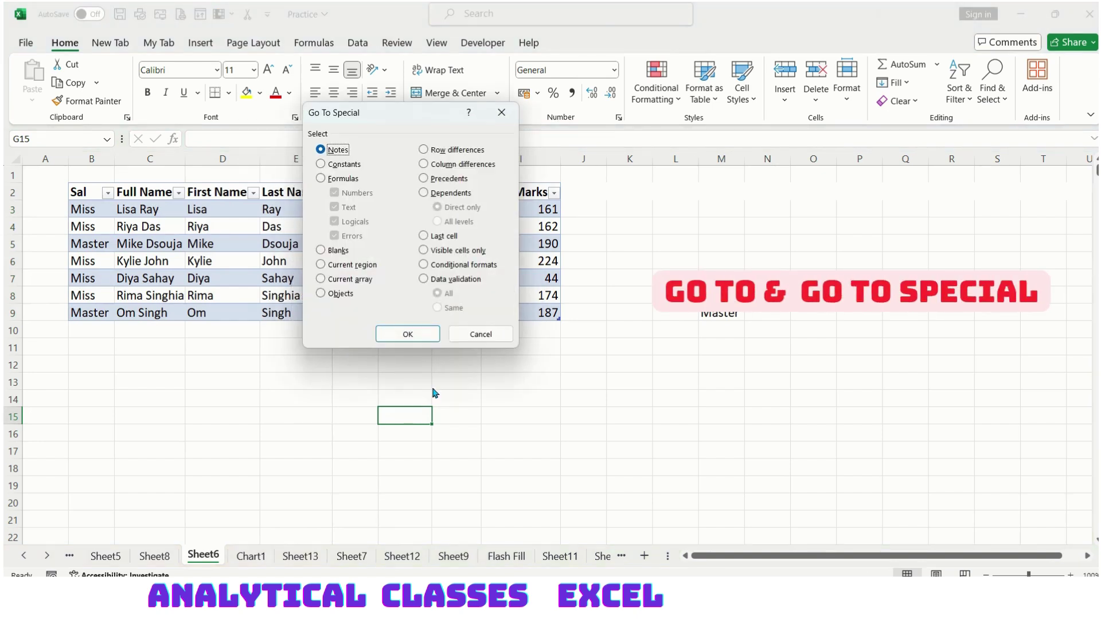
{"action": "left_click", "coordinate": [351, 179]}
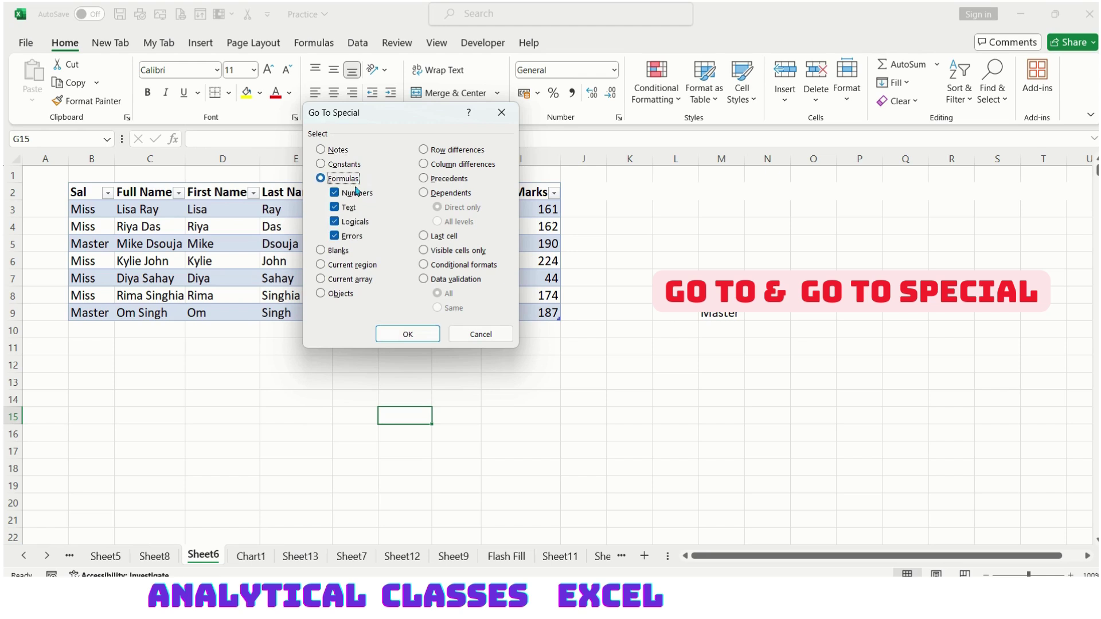
{"action": "left_click", "coordinate": [395, 334]}
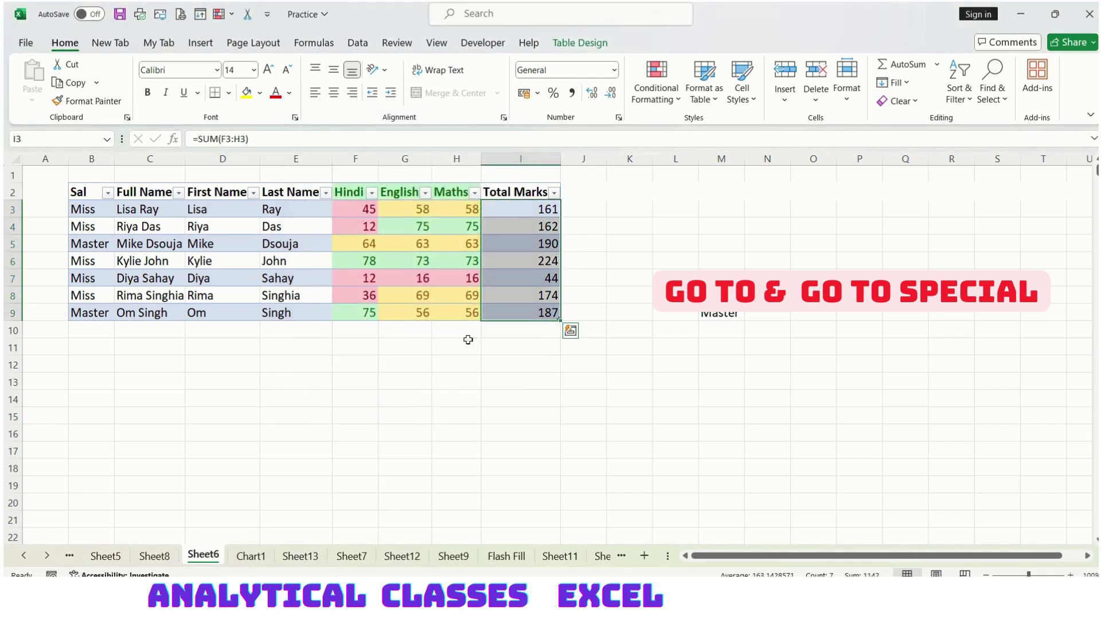
Step: Check row 4's marks and the SUM total in I4, then rerun Formulas to select I3:I9
{"action": "left_click", "coordinate": [533, 221]}
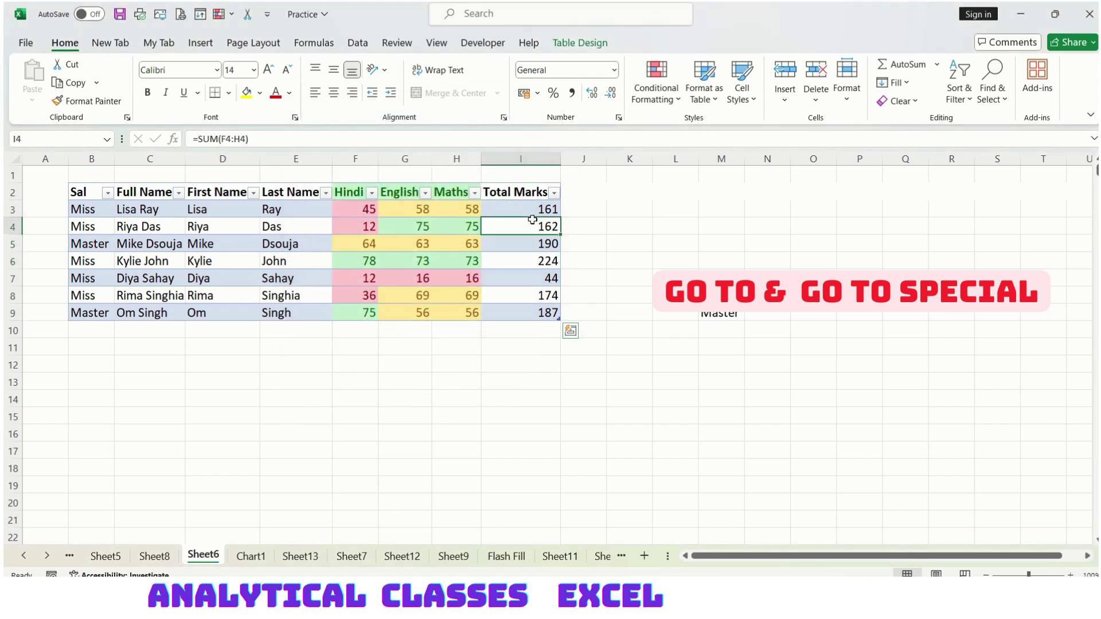
{"action": "left_click", "coordinate": [357, 220]}
{"action": "left_click_drag", "start_coordinate": [356, 220], "coordinate": [446, 222]}
{"action": "left_click", "coordinate": [525, 229]}
{"action": "key", "text": "ctrl+g"}
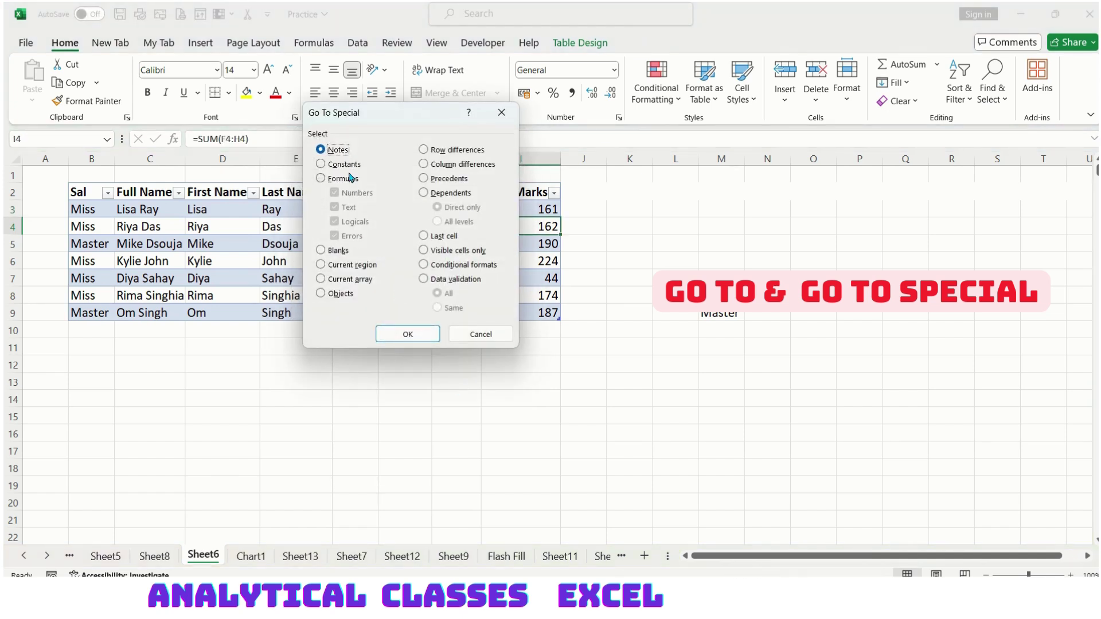
{"action": "left_click", "coordinate": [343, 178]}
{"action": "left_click", "coordinate": [400, 332]}
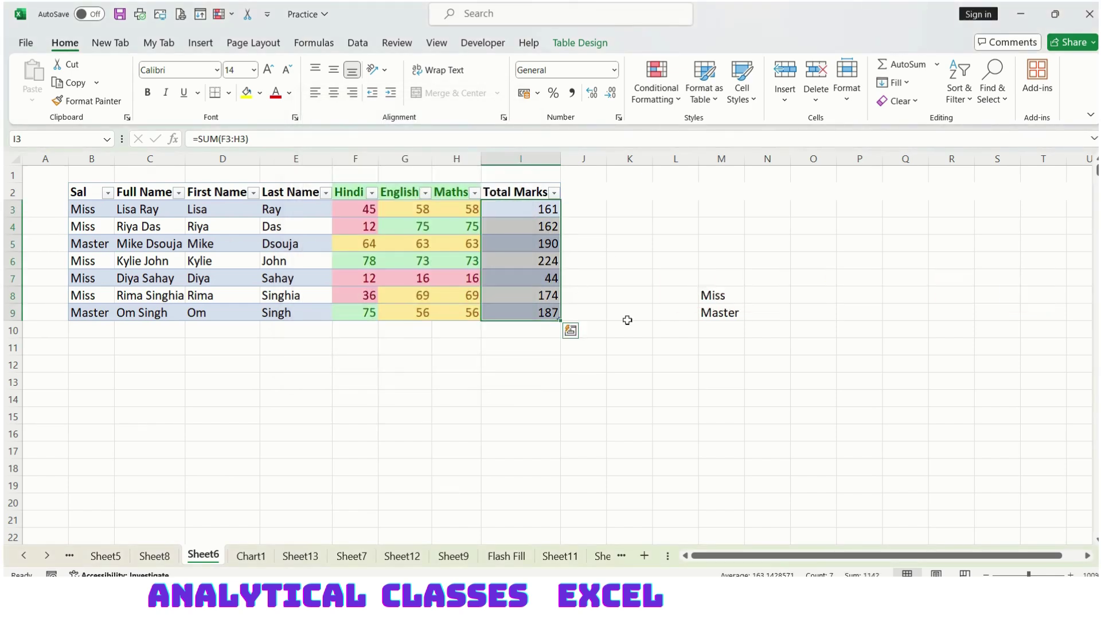
Step: Try Go To Special Blanks on the Total Marks cells and dismiss the no-cells-found message
{"action": "key", "text": "ctrl+g"}
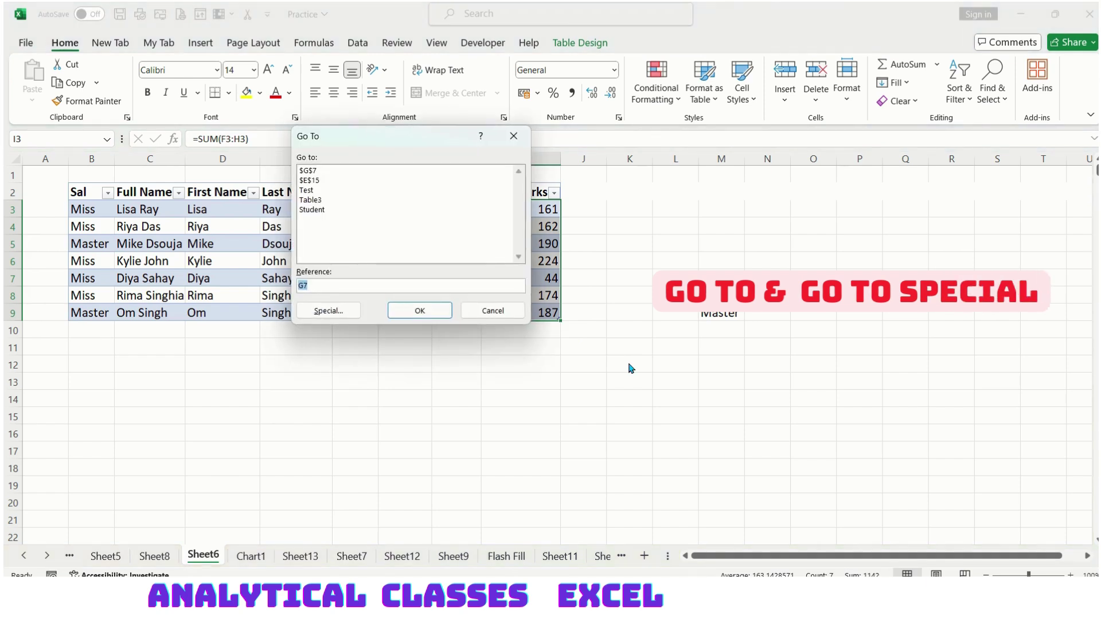
{"action": "key", "text": "alt+s"}
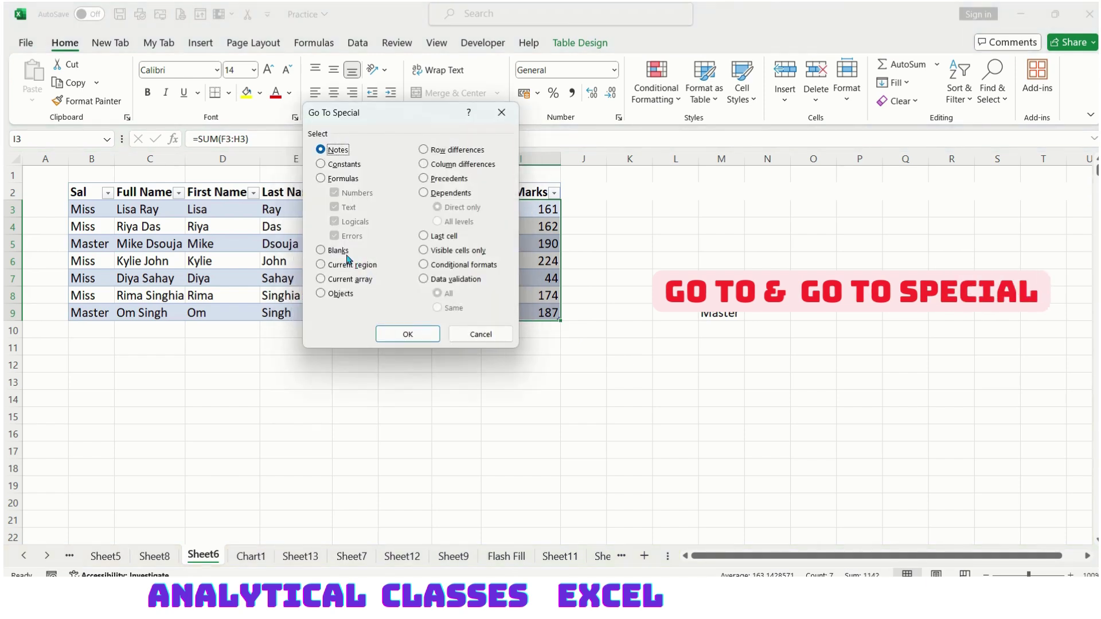
{"action": "left_click", "coordinate": [341, 253]}
{"action": "left_click", "coordinate": [409, 334]}
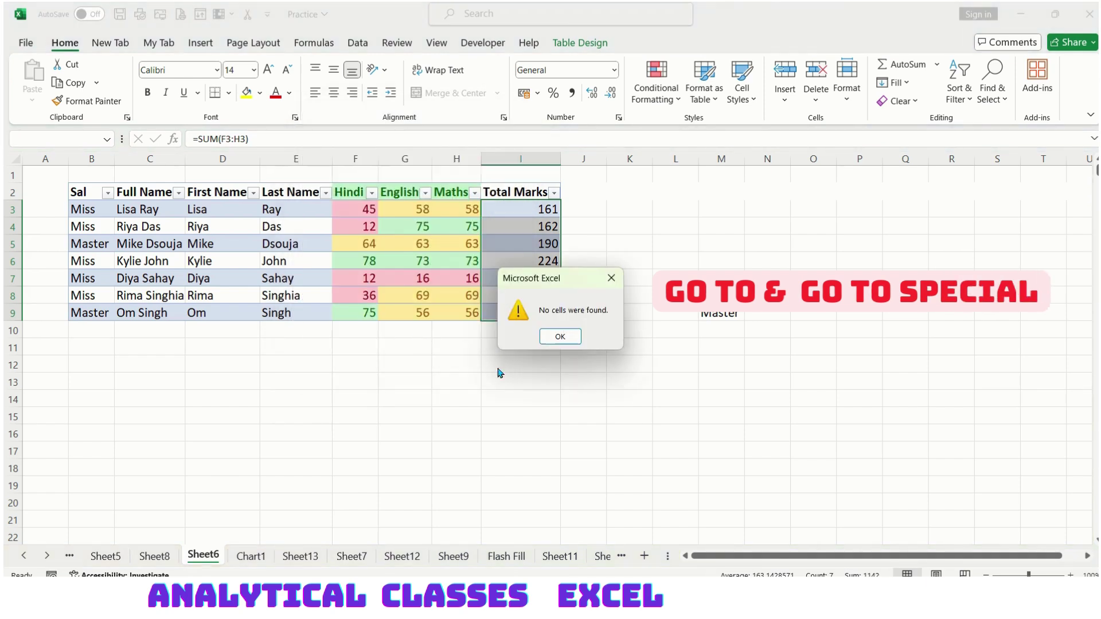
{"action": "left_click", "coordinate": [550, 338]}
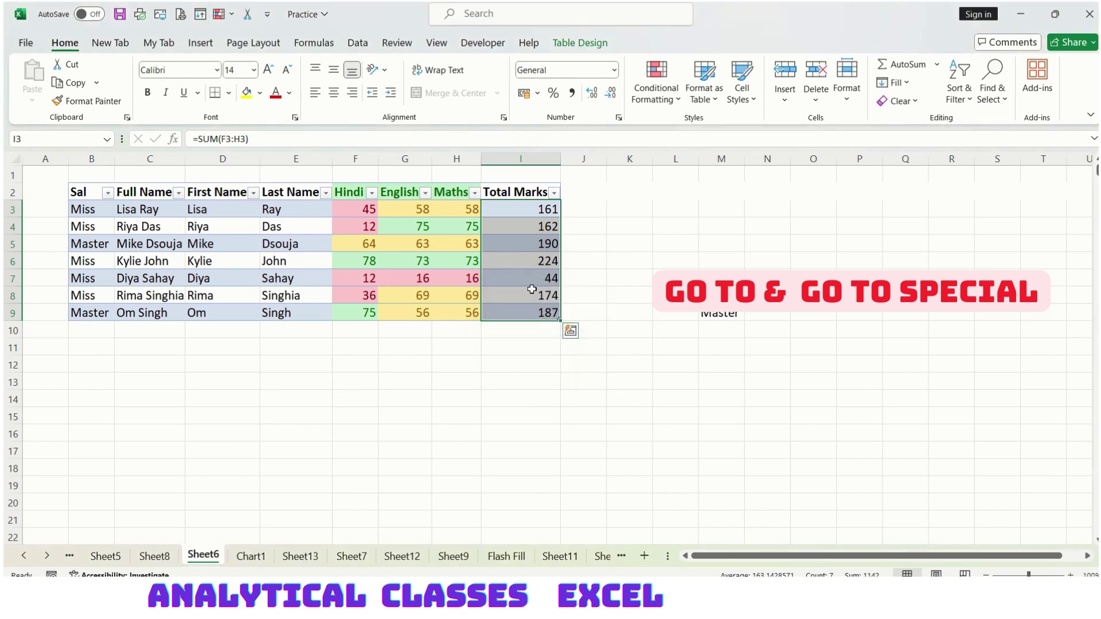
{"action": "left_click", "coordinate": [486, 457]}
Step: Select B2:I11 and run Blanks to pick out the empty cells in rows 10–11
{"action": "left_click_drag", "start_coordinate": [86, 191], "coordinate": [557, 342]}
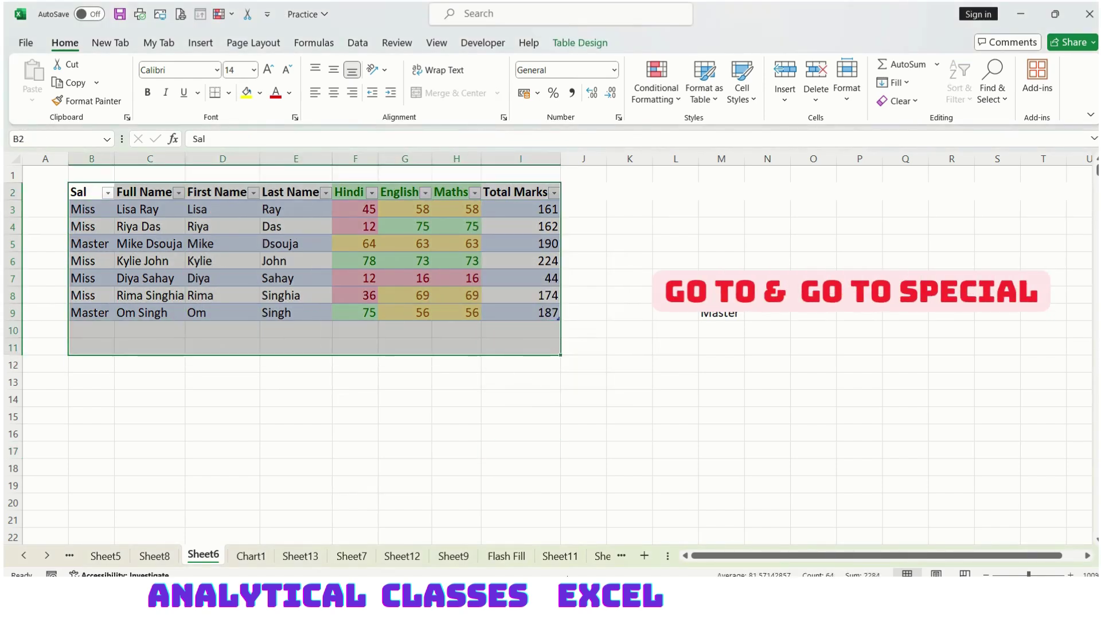
{"action": "key", "text": "ctrl+g"}
{"action": "left_click", "coordinate": [327, 307]}
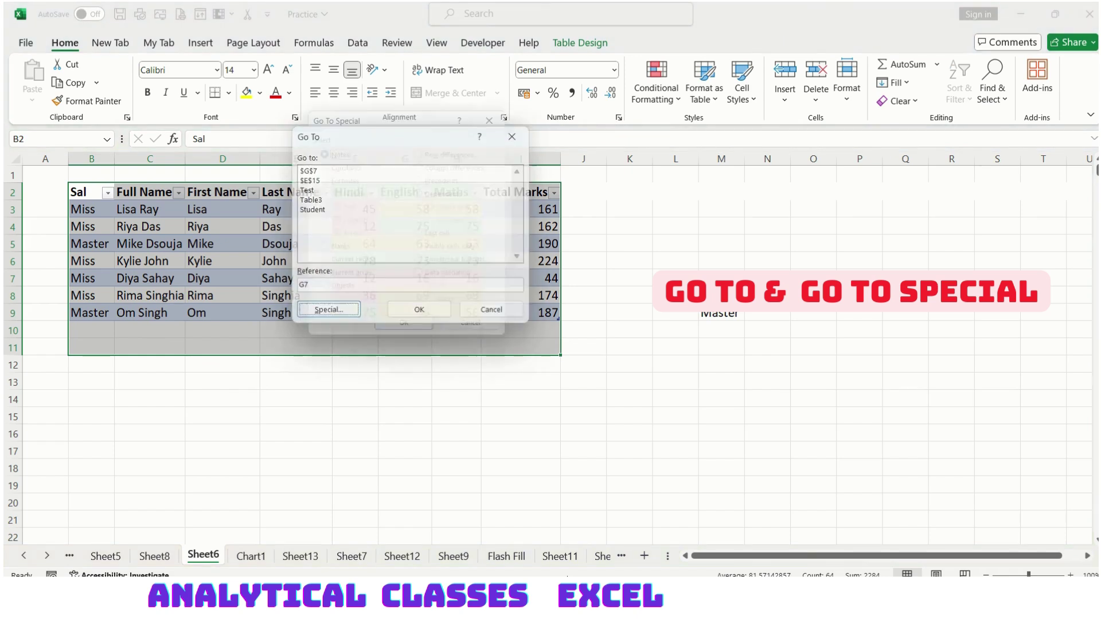
{"action": "left_click", "coordinate": [321, 250]}
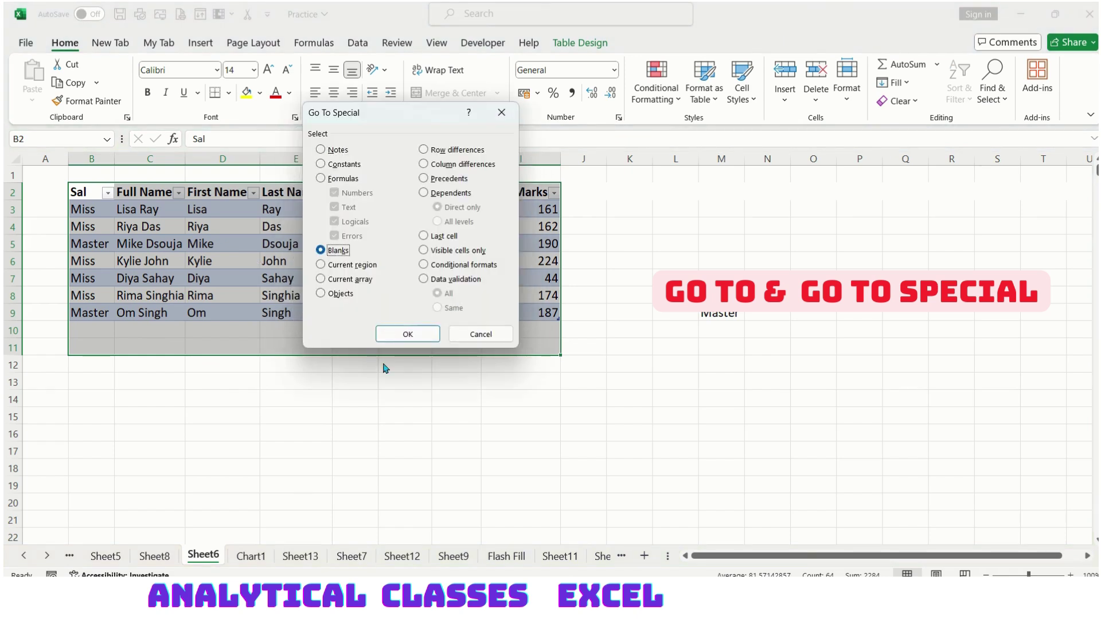
{"action": "left_click", "coordinate": [408, 336]}
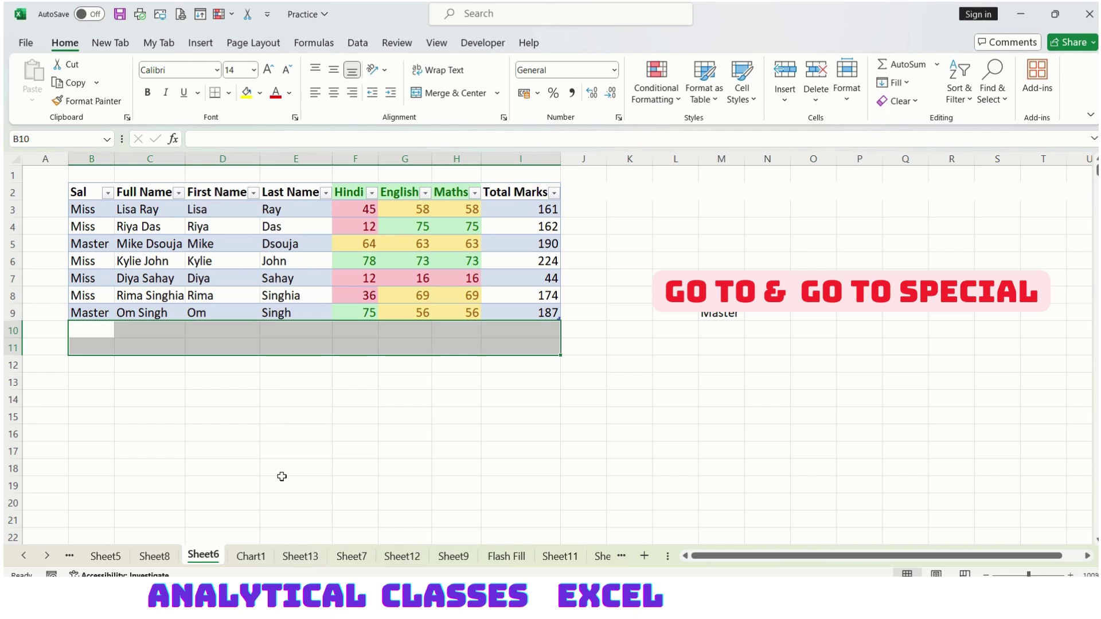
{"action": "left_click_drag", "start_coordinate": [281, 480], "coordinate": [282, 474]}
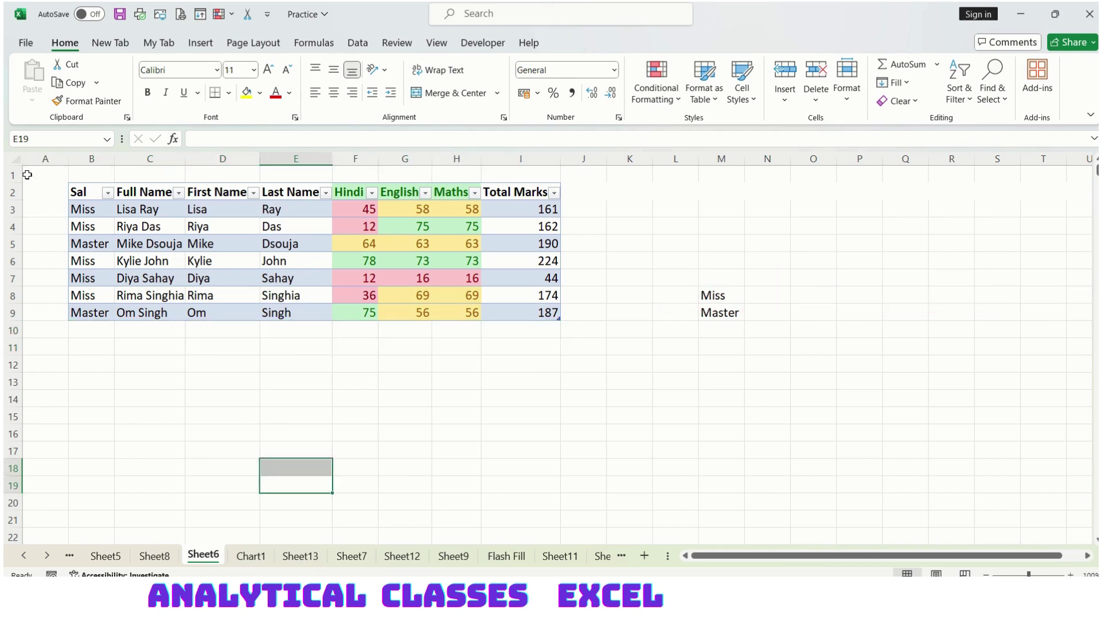
Step: Run Go To Special with Current region to select the whole marks table
{"action": "key", "text": "ctrl+a"}
{"action": "key", "text": "ctrl+g"}
{"action": "key", "text": "alt+s"}
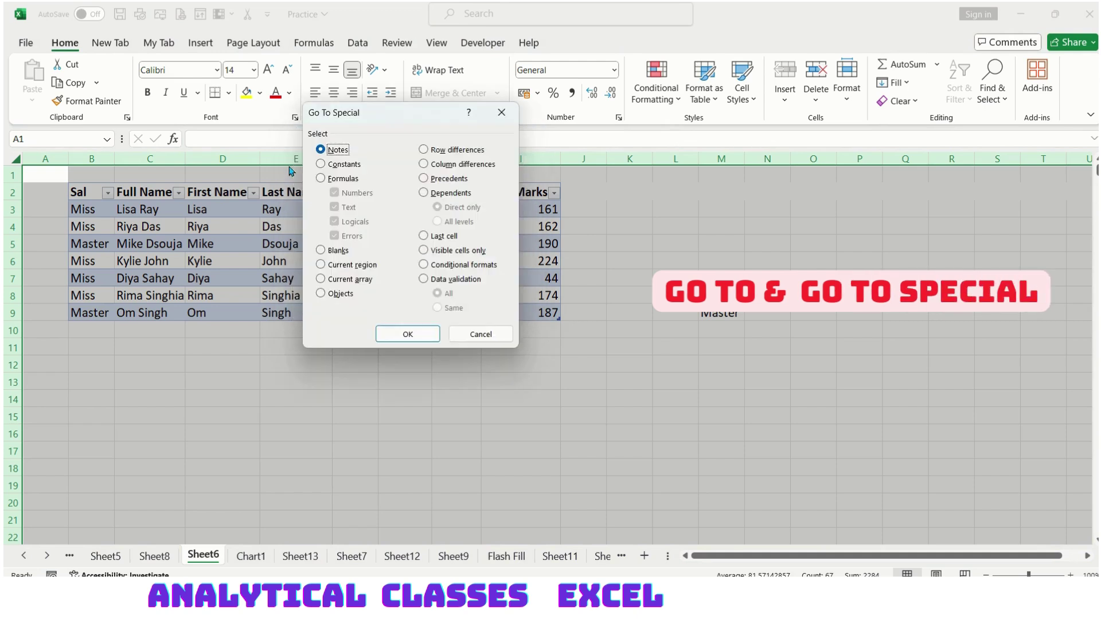
{"action": "left_click", "coordinate": [333, 265]}
{"action": "left_click", "coordinate": [387, 331]}
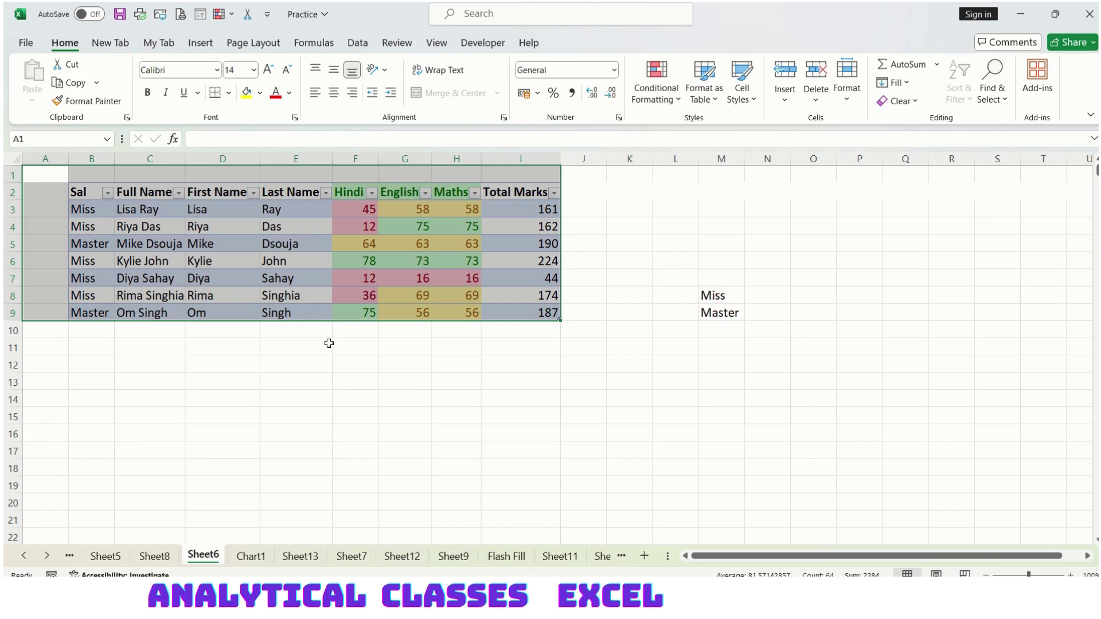
Step: Select empty cells E11:E12 and reopen Go To Special
{"action": "left_click_drag", "start_coordinate": [320, 344], "coordinate": [319, 369]}
{"action": "key", "text": "ctrl+g"}
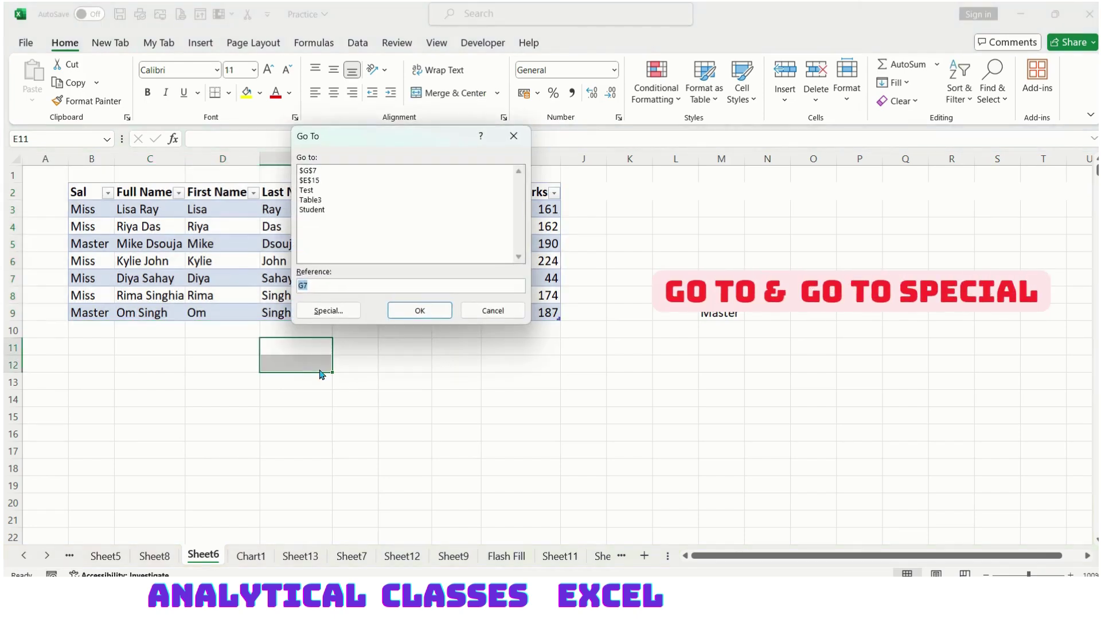
{"action": "key", "text": "alt+s"}
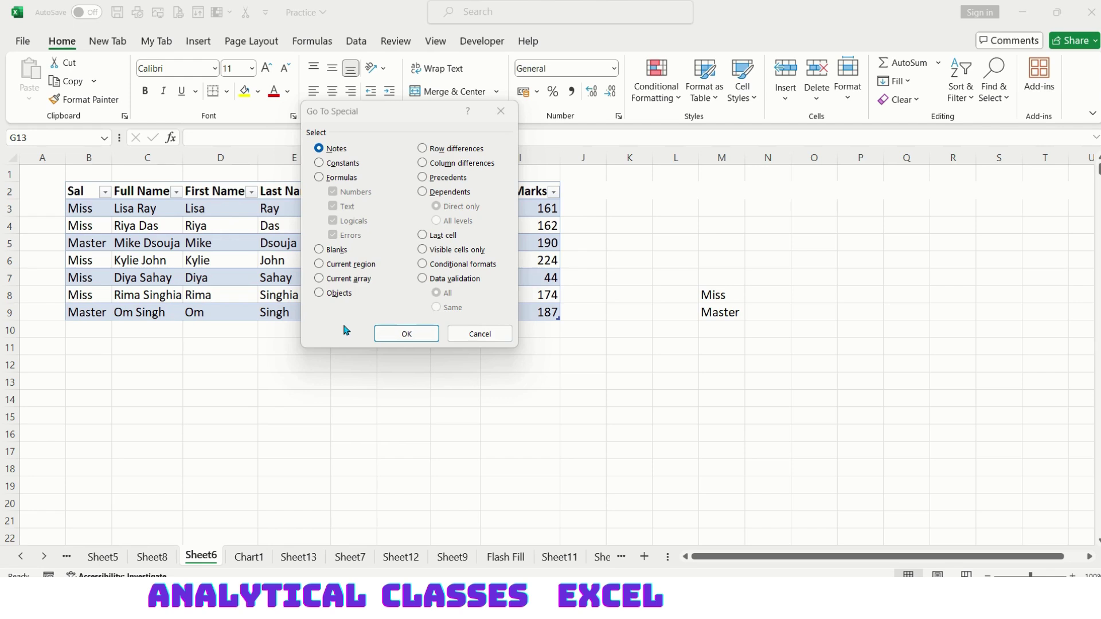
Step: Cancel the dialog and insert the recommended Clustered Column chart from cell E6
{"action": "left_click", "coordinate": [464, 339]}
{"action": "left_click", "coordinate": [321, 255]}
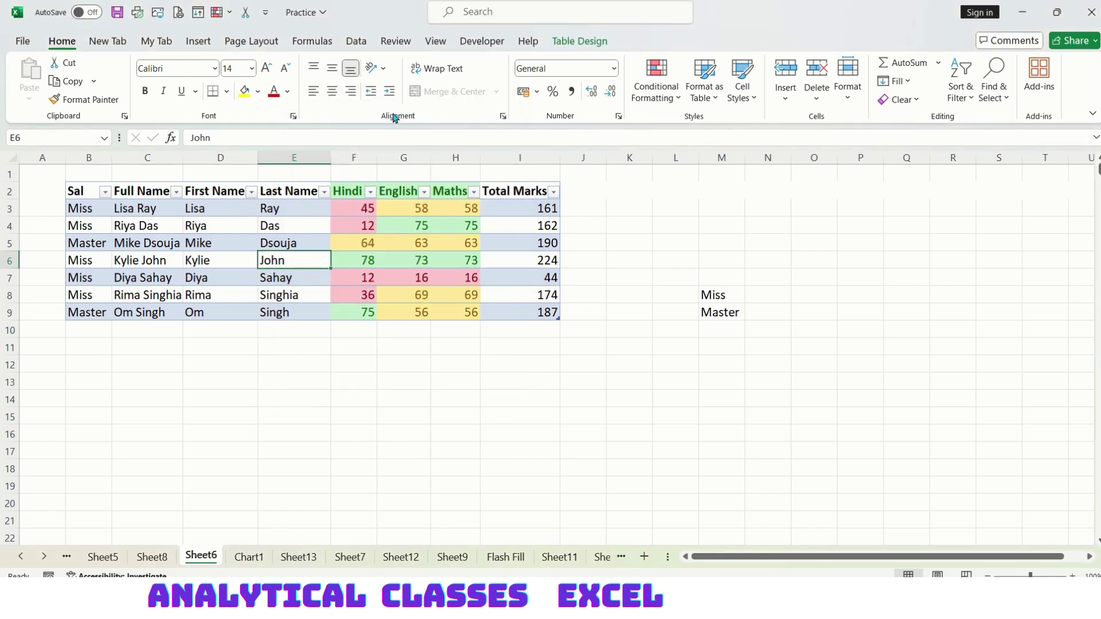
{"action": "left_click", "coordinate": [198, 41]}
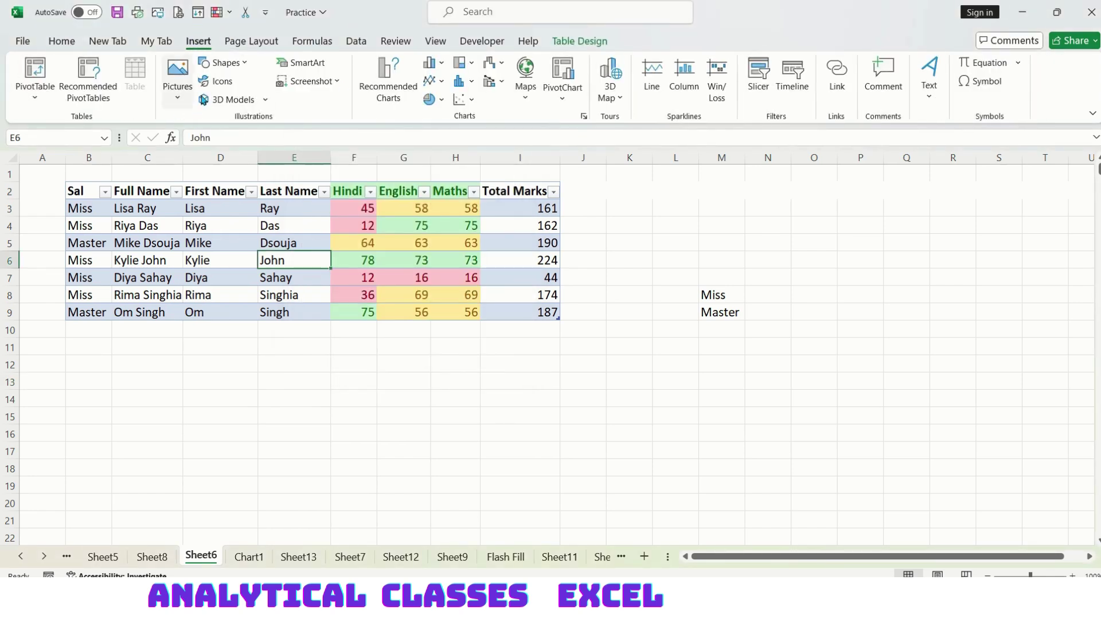
{"action": "left_click", "coordinate": [392, 93]}
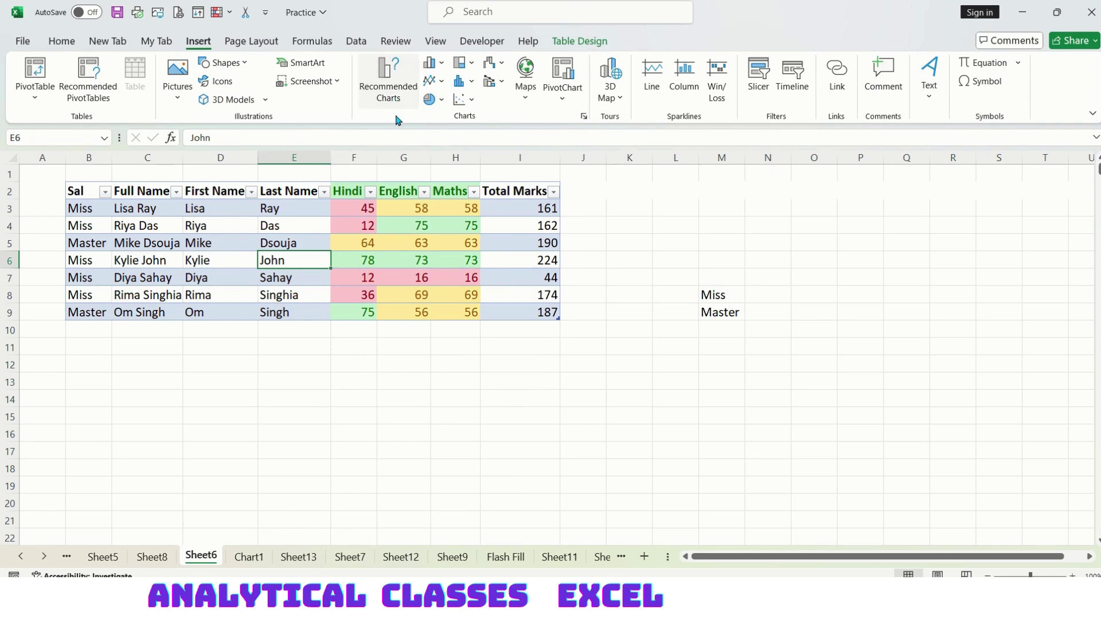
{"action": "left_click", "coordinate": [405, 170]}
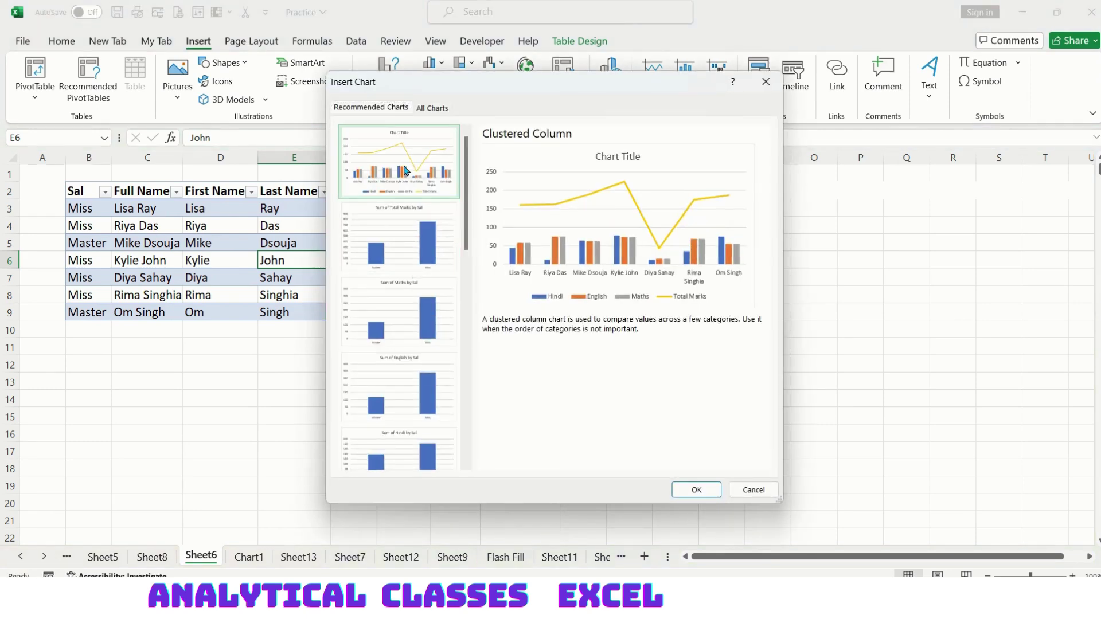
{"action": "double_click", "coordinate": [405, 170]}
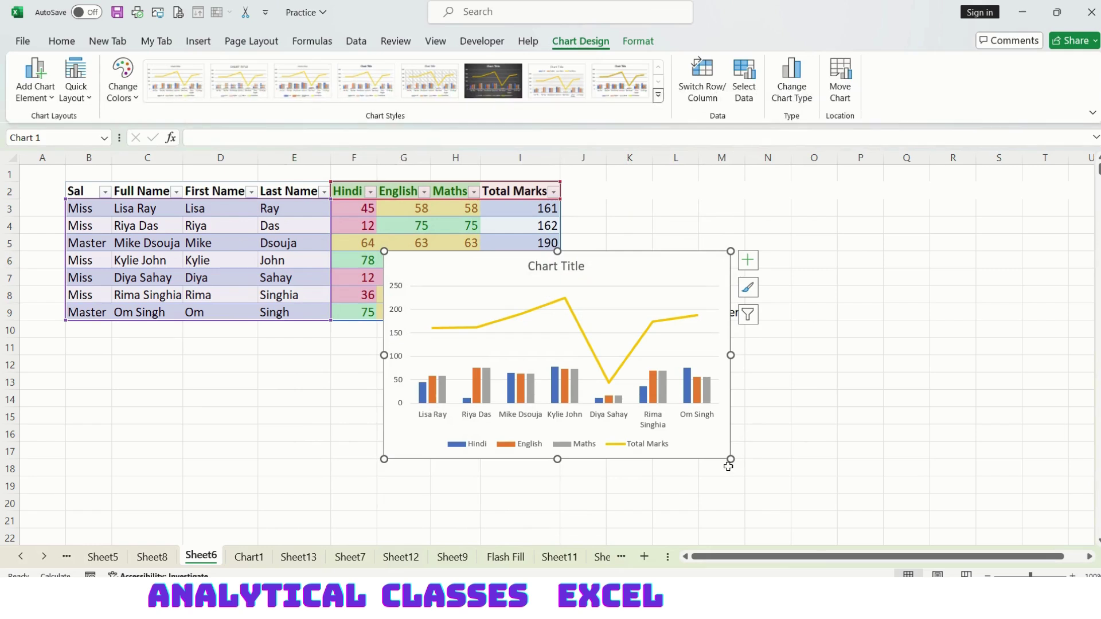
Step: Shrink the chart and move it below the marks table
{"action": "left_click_drag", "start_coordinate": [728, 467], "coordinate": [615, 416]}
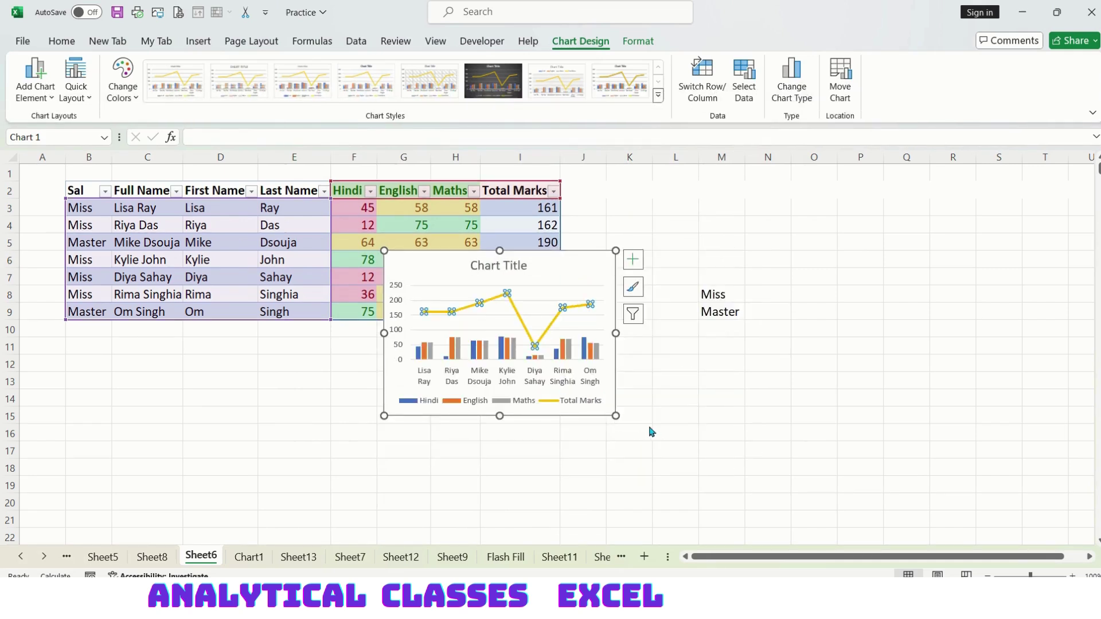
{"action": "left_click_drag", "start_coordinate": [521, 359], "coordinate": [686, 420]}
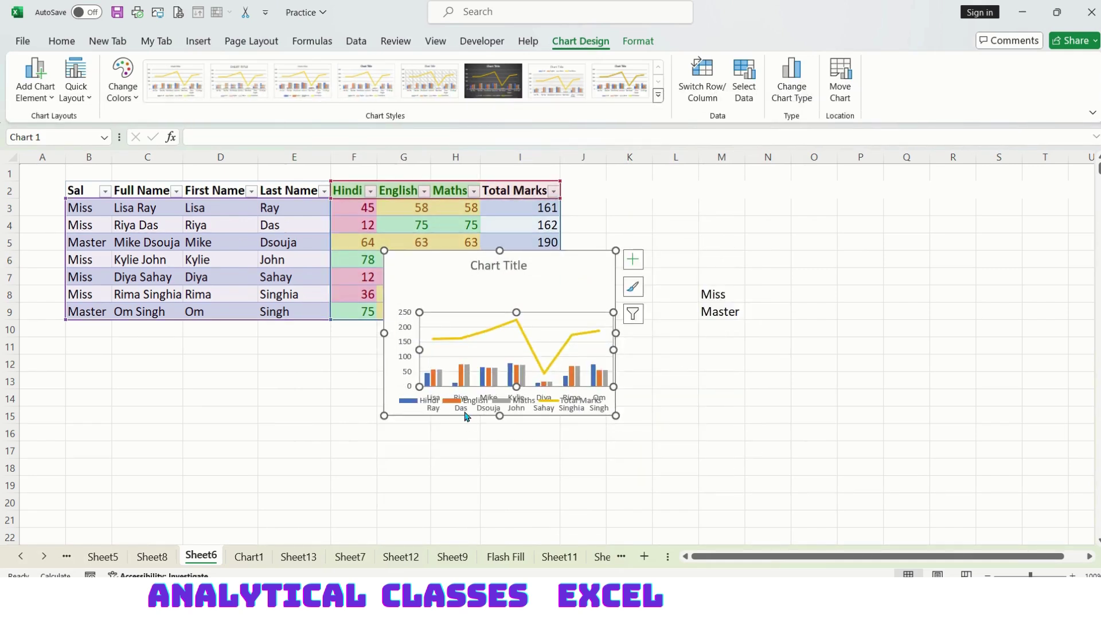
{"action": "key", "text": "ctrl+z"}
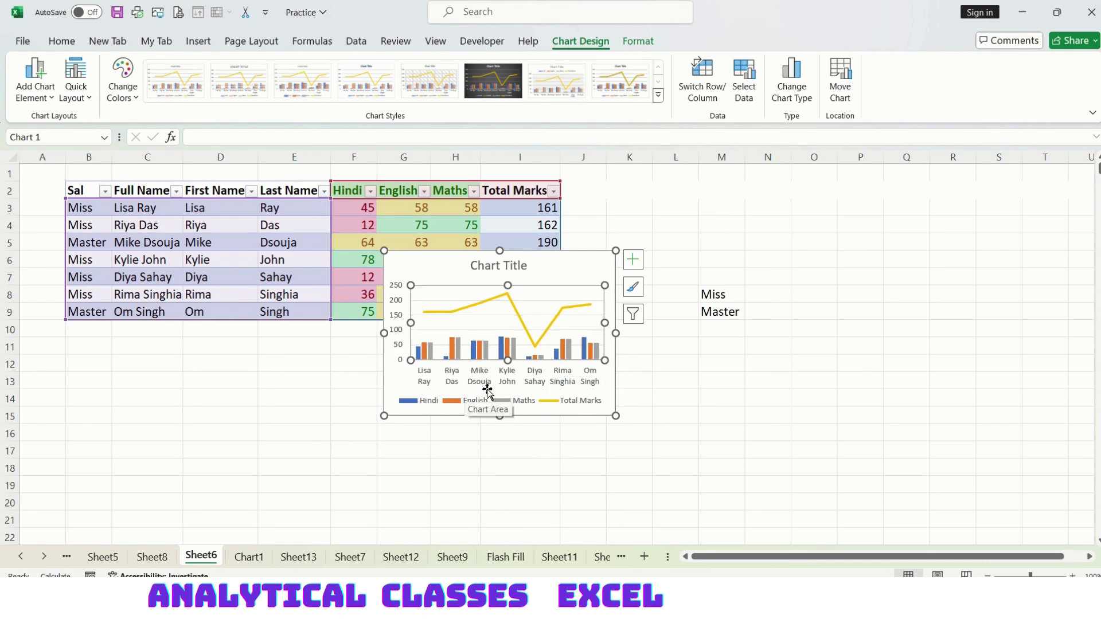
{"action": "left_click_drag", "start_coordinate": [465, 391], "coordinate": [281, 488]}
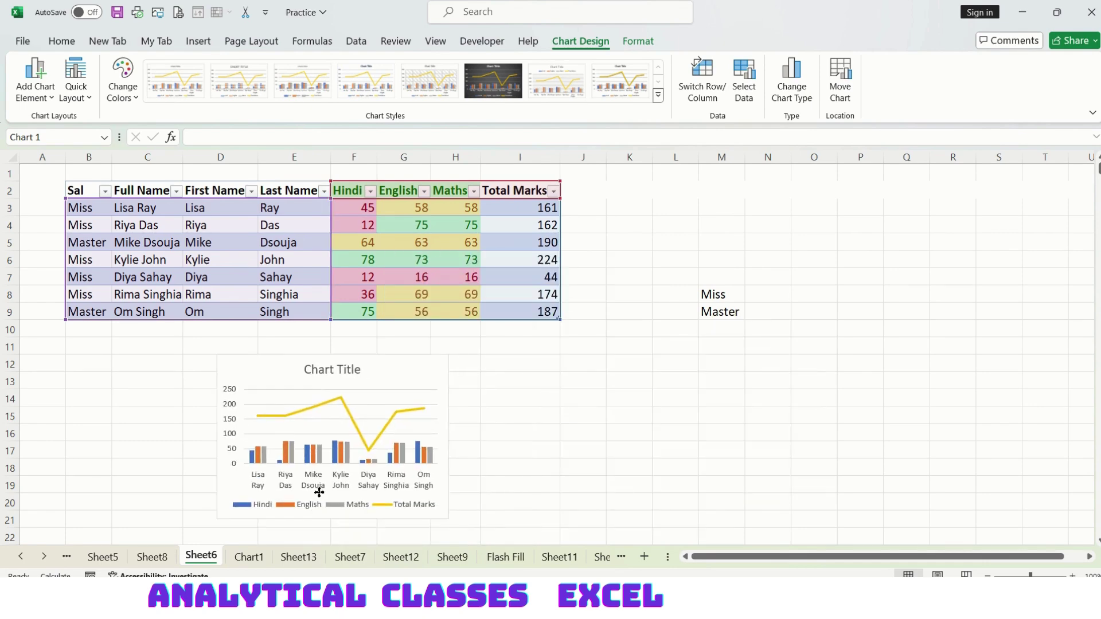
{"action": "left_click", "coordinate": [617, 398]}
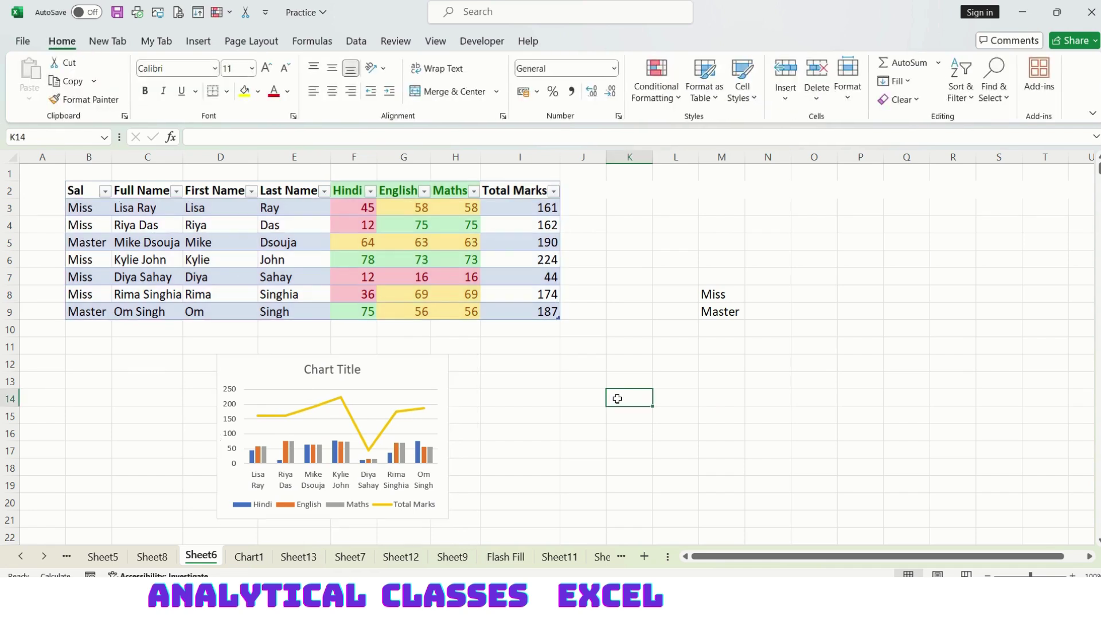
Step: Use Go To Special Objects to select the chart, then deselect it
{"action": "key", "text": "ctrl+g"}
{"action": "left_click", "coordinate": [328, 308]}
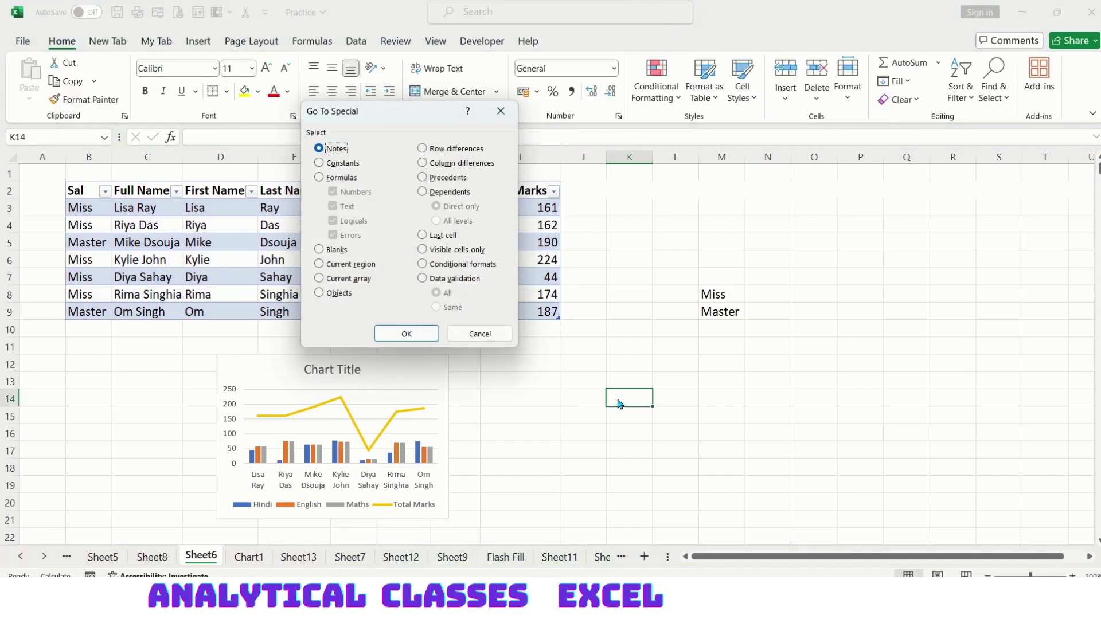
{"action": "left_click", "coordinate": [318, 294]}
{"action": "left_click", "coordinate": [382, 335]}
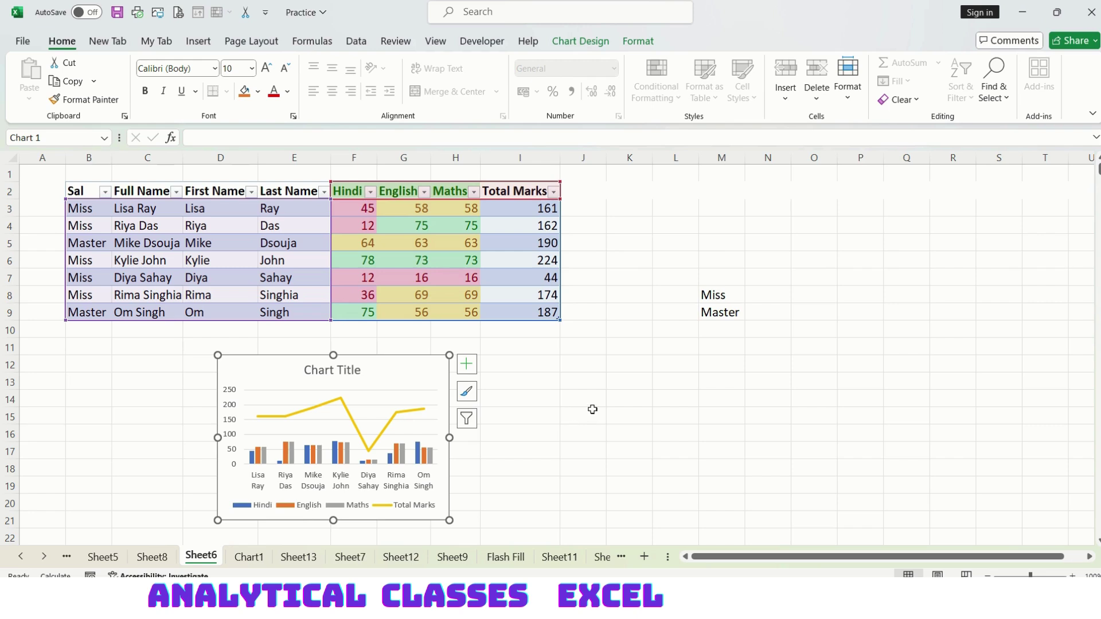
{"action": "left_click", "coordinate": [585, 434]}
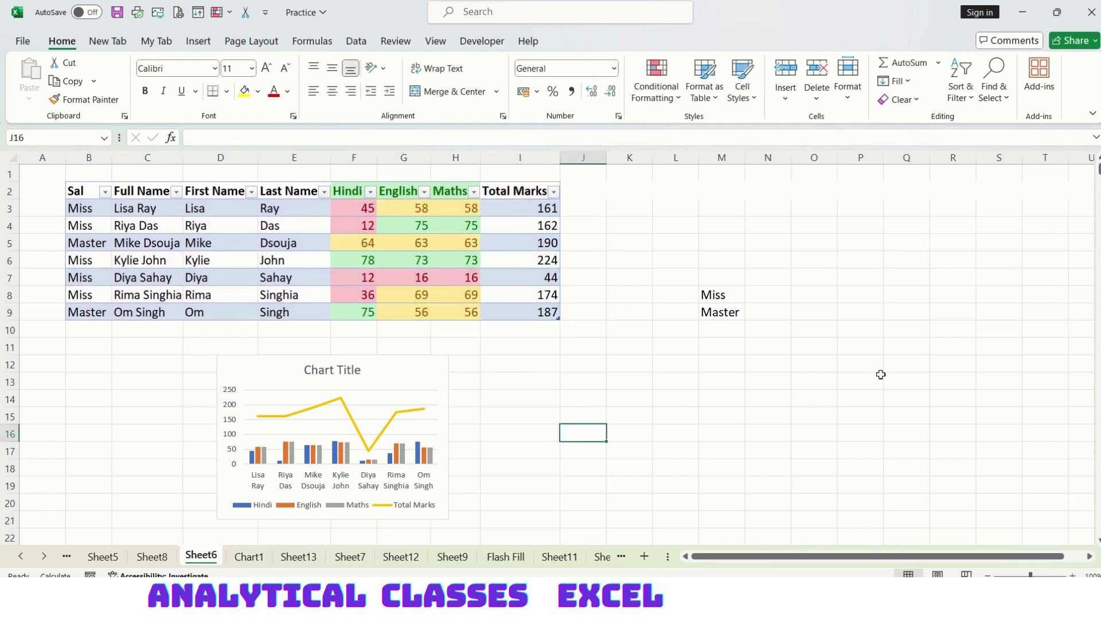
Step: Select row 7 and run Go To Special Row differences to pick out B7:I7
{"action": "key", "text": "ctrl+g"}
{"action": "key", "text": "alt+s"}
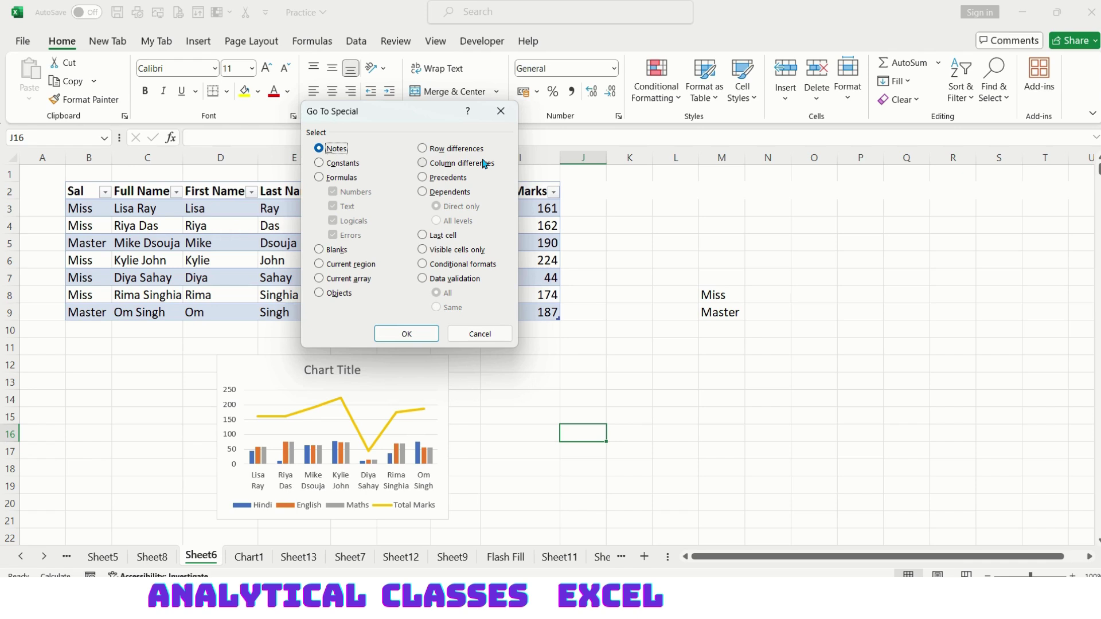
{"action": "key", "text": "Escape"}
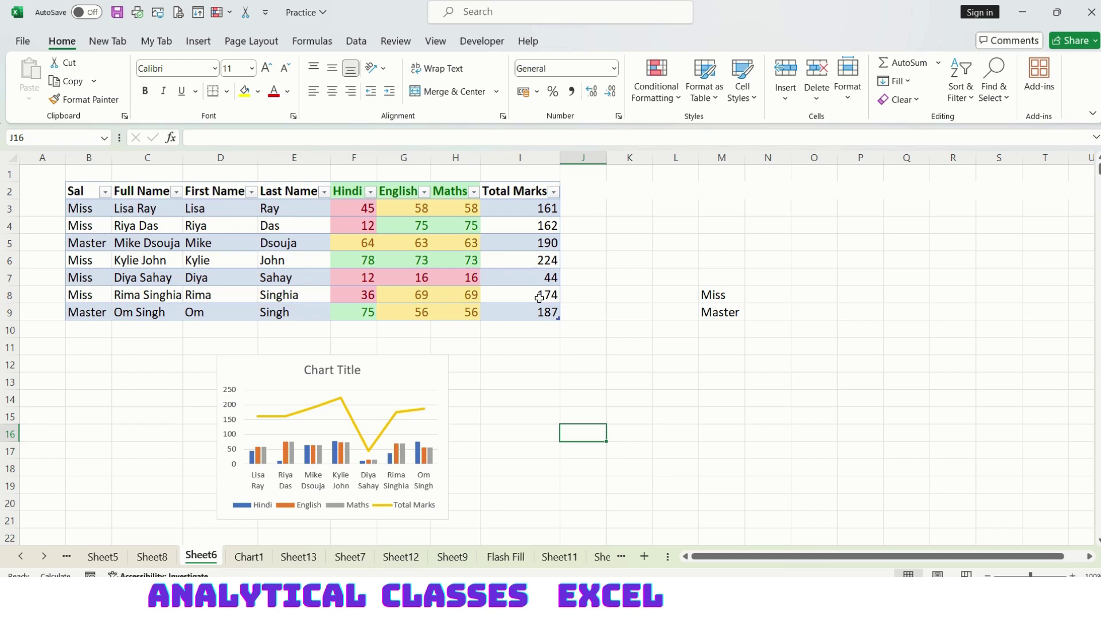
{"action": "left_click", "coordinate": [12, 278]}
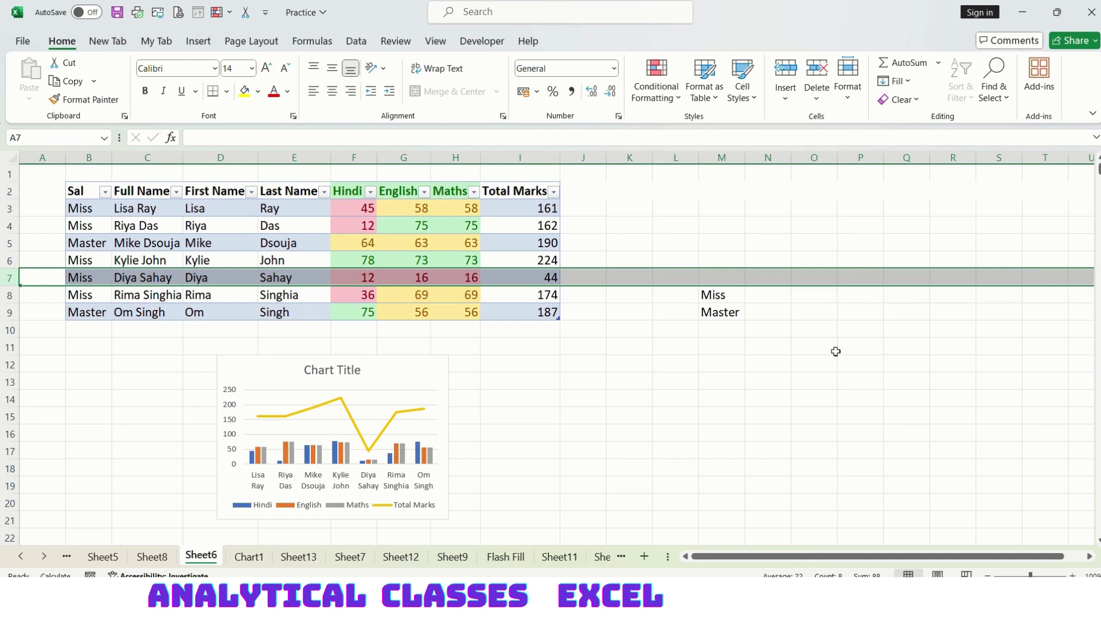
{"action": "key", "text": "ctrl+g"}
{"action": "key", "text": "alt+s"}
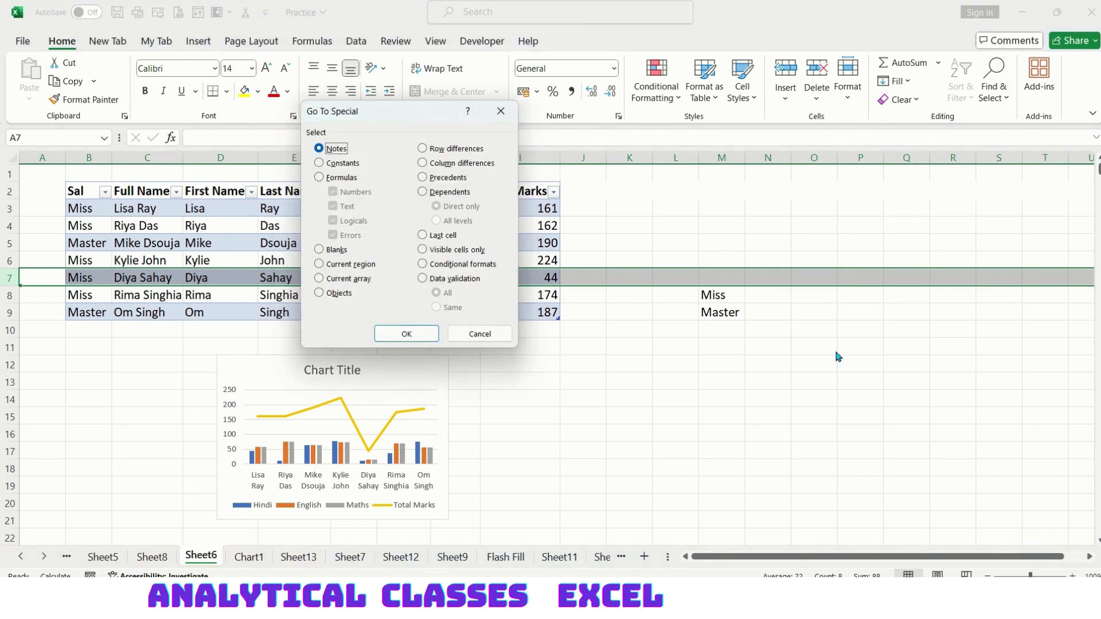
{"action": "left_click", "coordinate": [437, 149]}
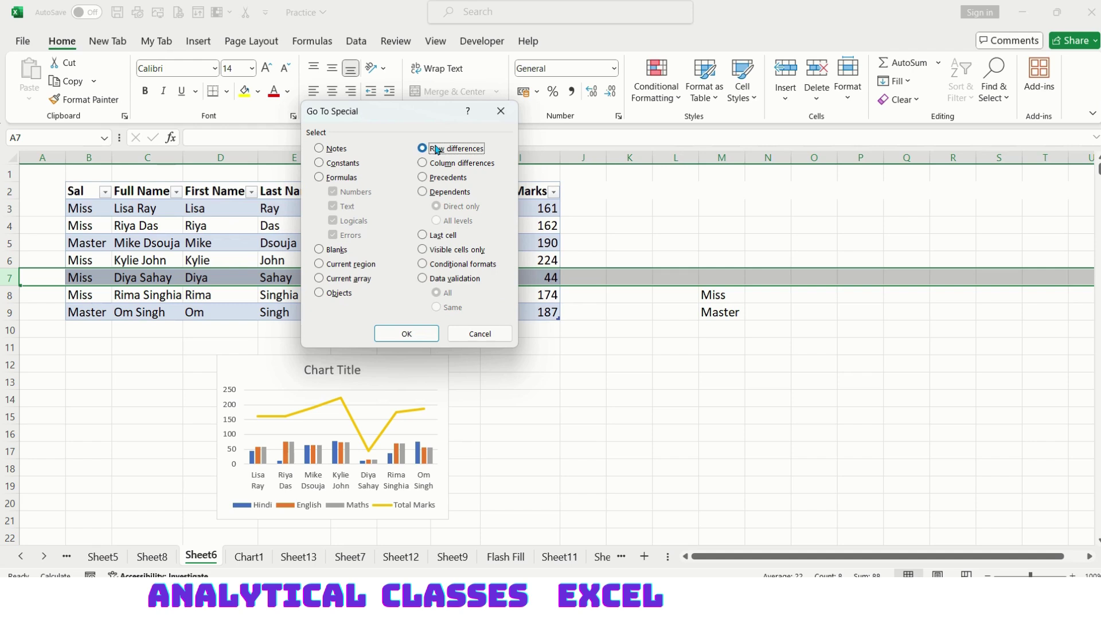
{"action": "left_click", "coordinate": [423, 335]}
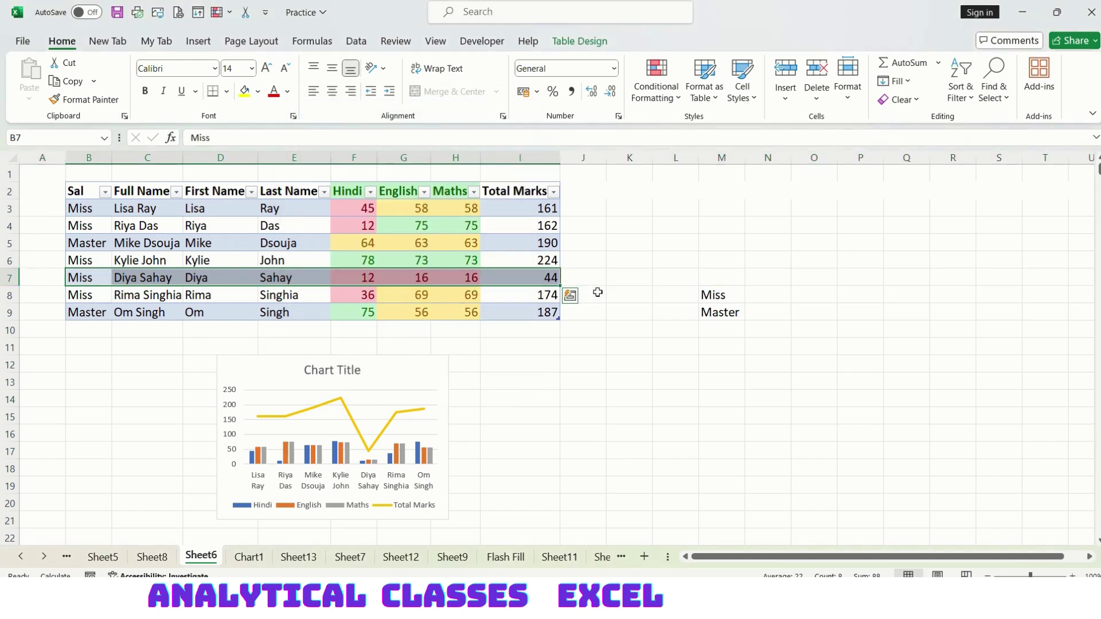
Step: Select C1:C15 and run Column differences to pick out the Full Name cells C2:C9
{"action": "left_click", "coordinate": [614, 386]}
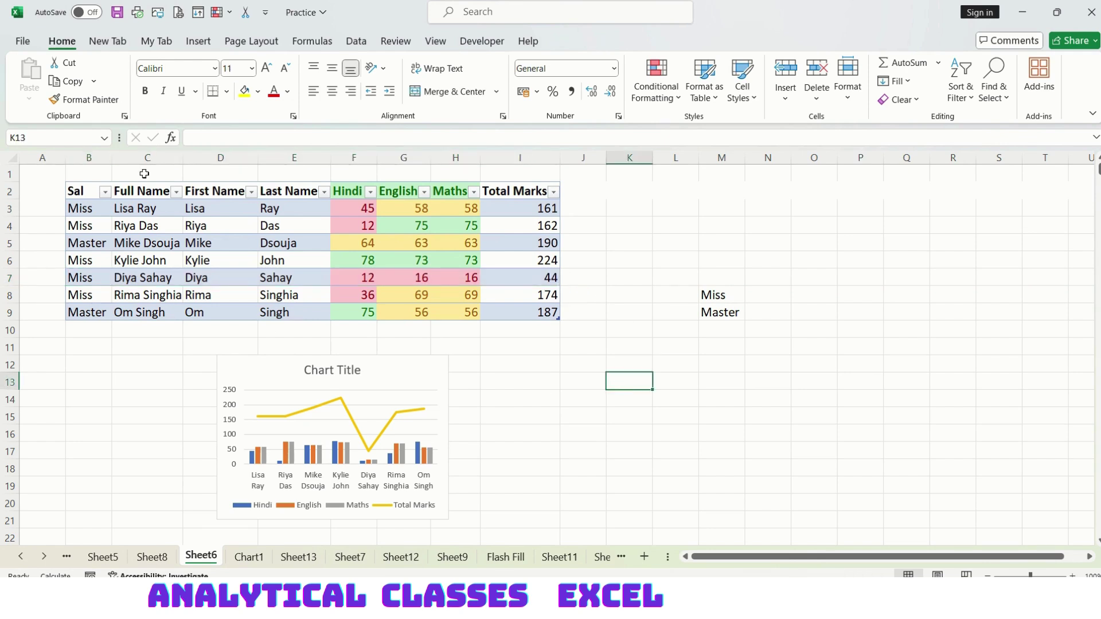
{"action": "left_click_drag", "start_coordinate": [142, 172], "coordinate": [138, 457]}
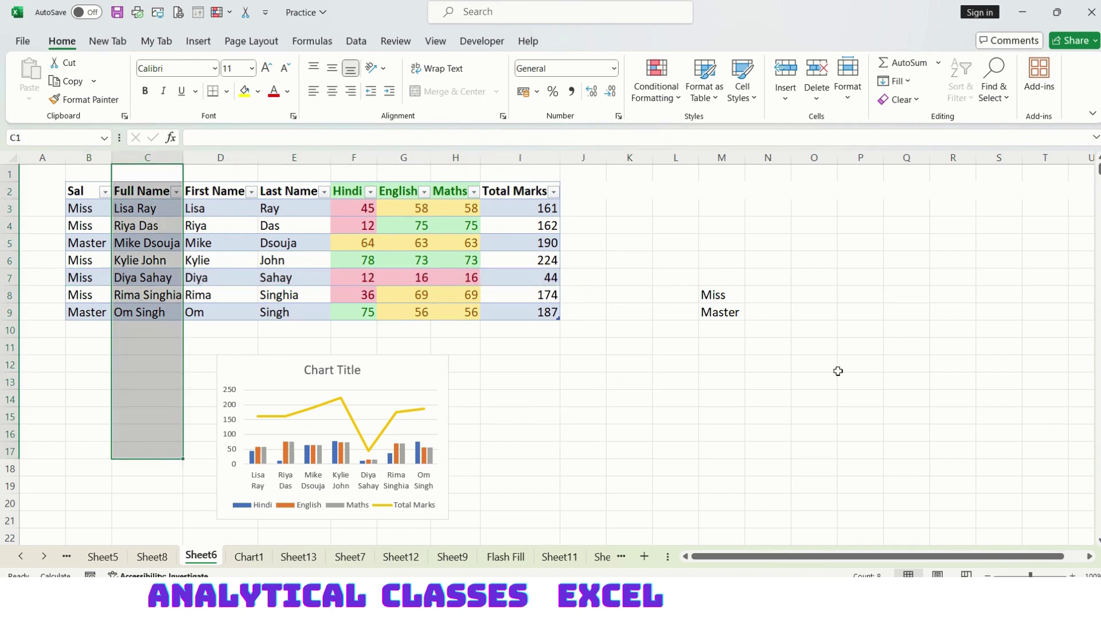
{"action": "key", "text": "ctrl+g"}
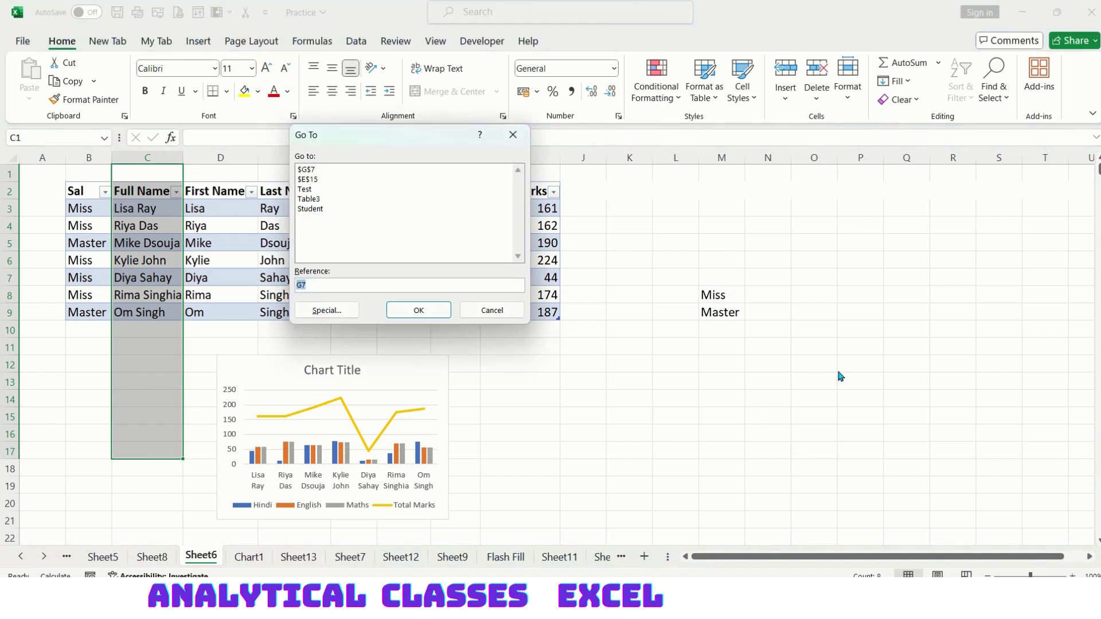
{"action": "key", "text": "alt+s"}
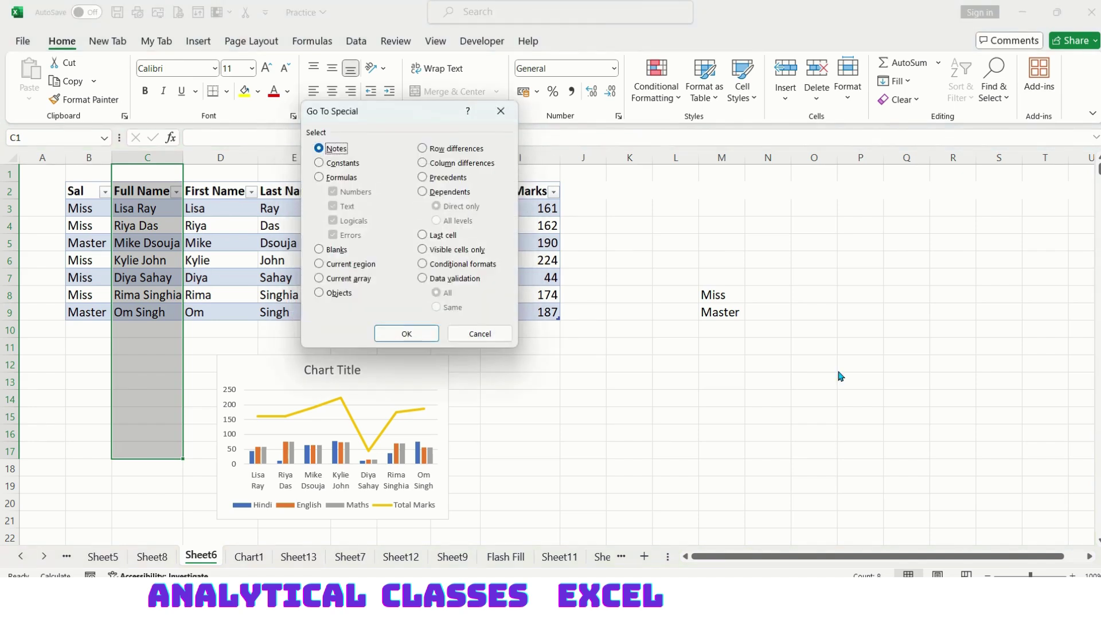
{"action": "left_click", "coordinate": [453, 164]}
{"action": "left_click", "coordinate": [427, 335]}
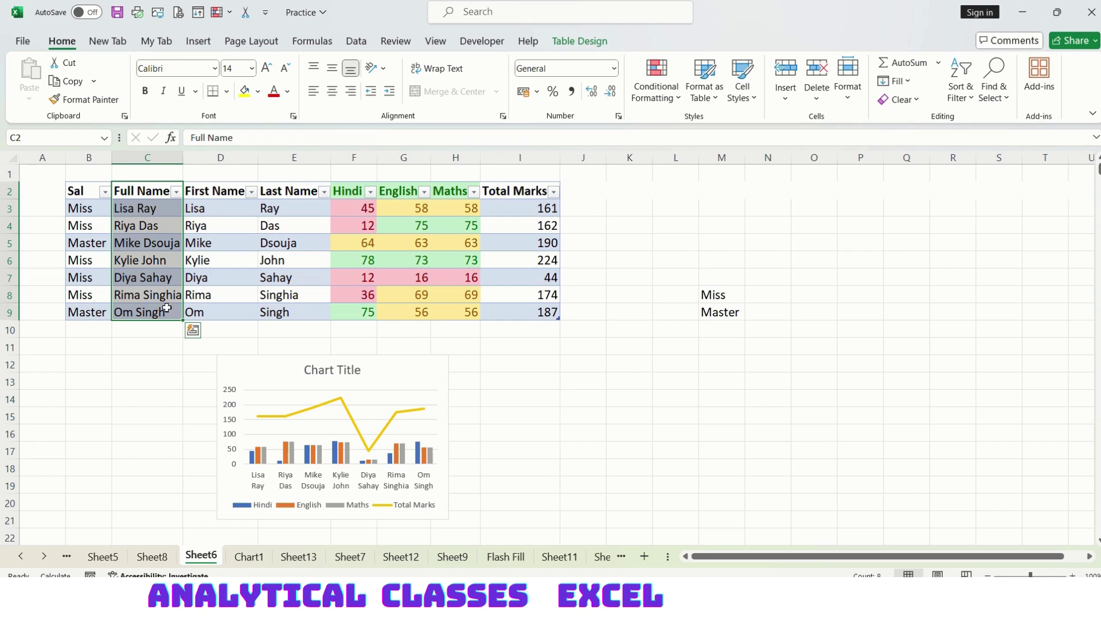
{"action": "left_click_drag", "start_coordinate": [147, 351], "coordinate": [148, 372]}
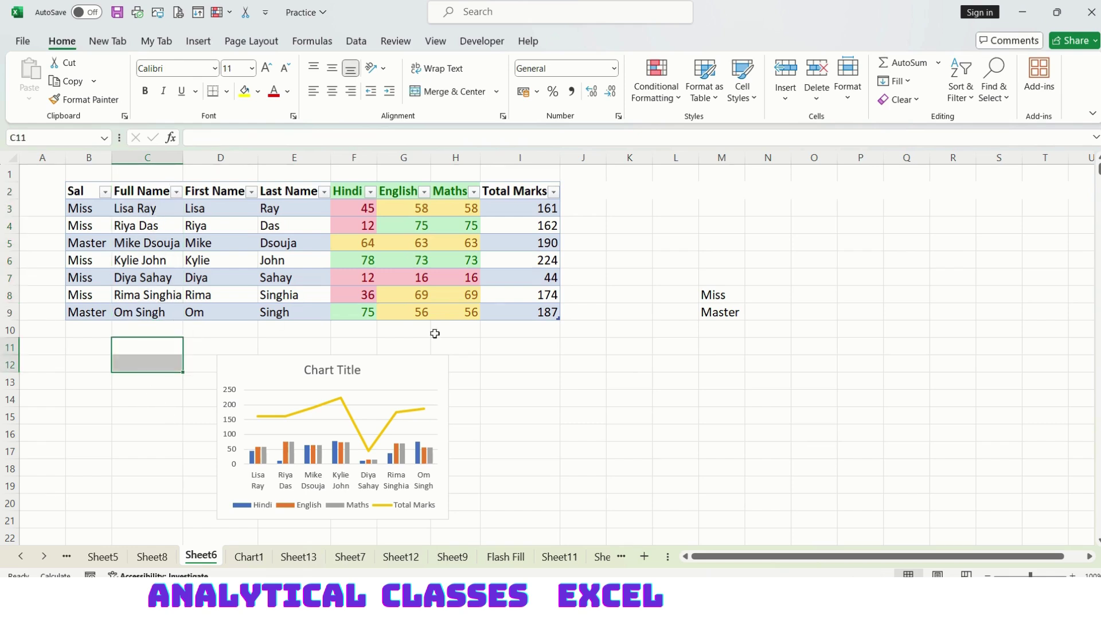
{"action": "left_click", "coordinate": [704, 394]}
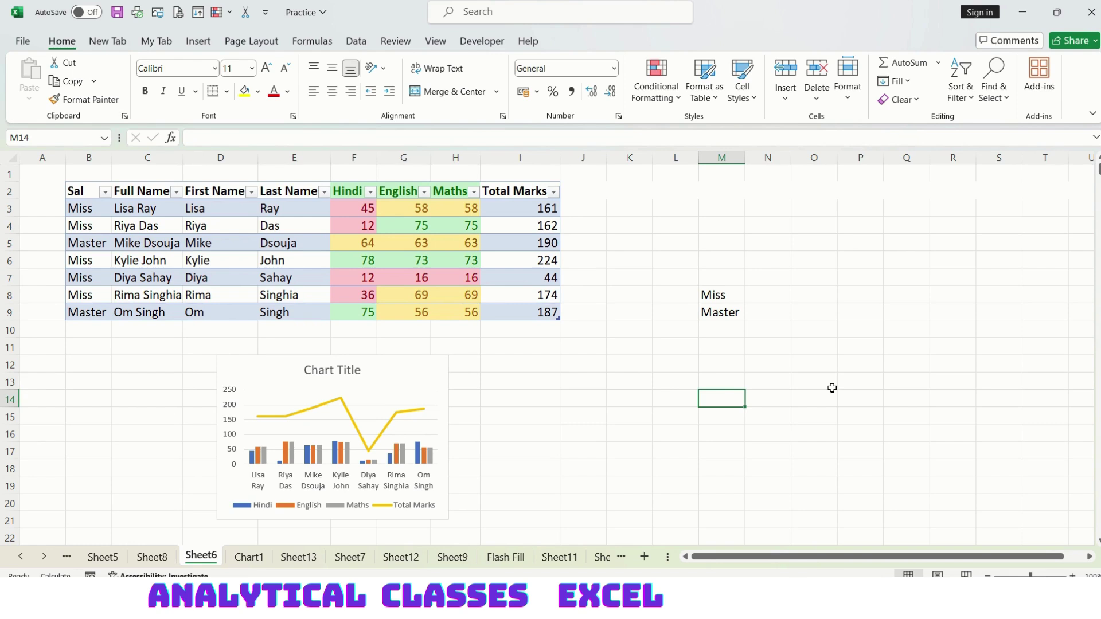
{"action": "key", "text": "ctrl+g"}
{"action": "key", "text": "alt+s"}
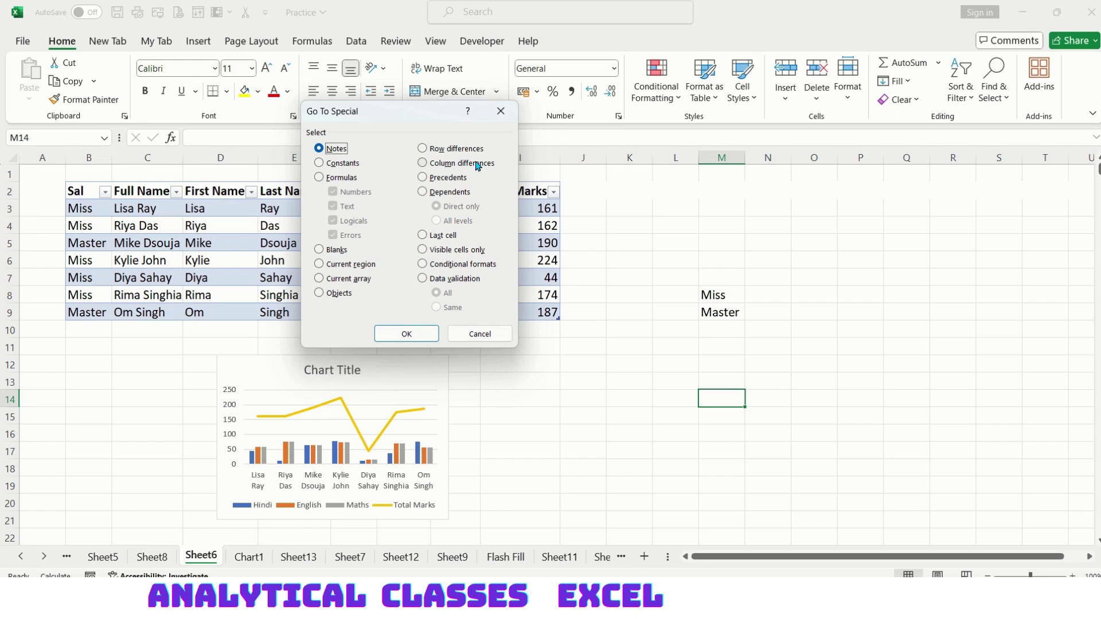
{"action": "key", "text": "Escape"}
{"action": "left_click_drag", "start_coordinate": [40, 173], "coordinate": [569, 348]}
{"action": "key", "text": "ctrl+g"}
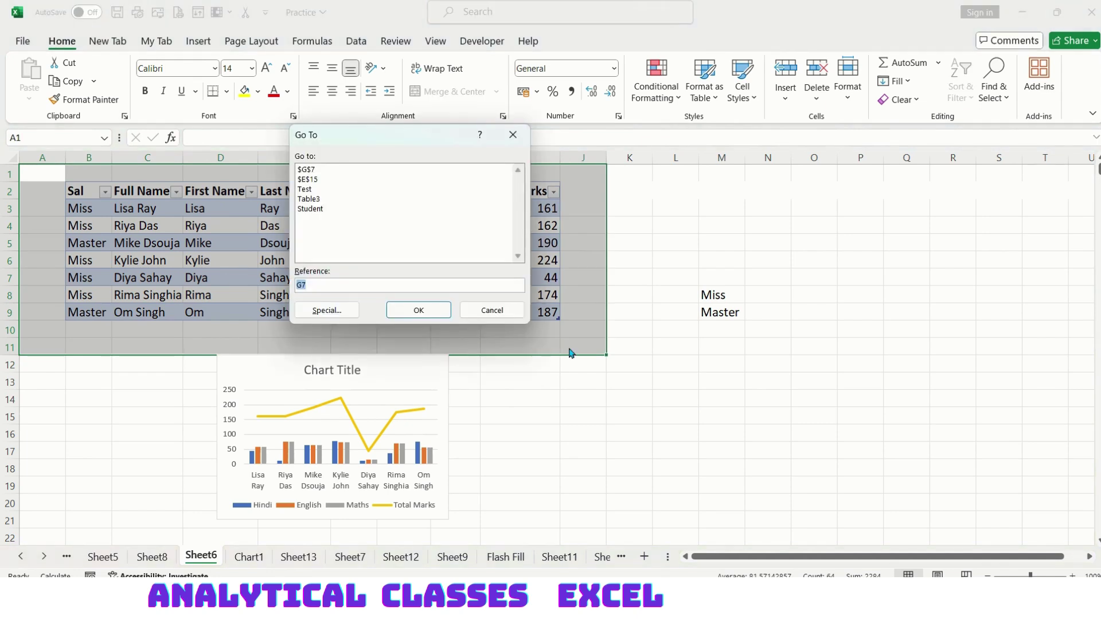
{"action": "key", "text": "alt+s"}
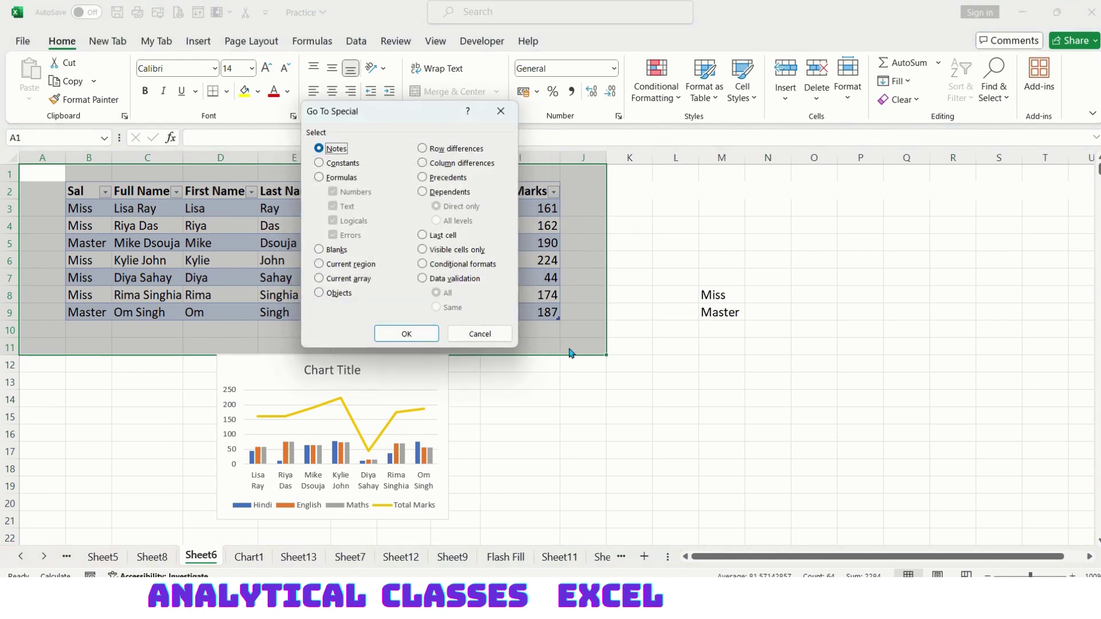
{"action": "left_click", "coordinate": [447, 178]}
{"action": "left_click", "coordinate": [410, 332]}
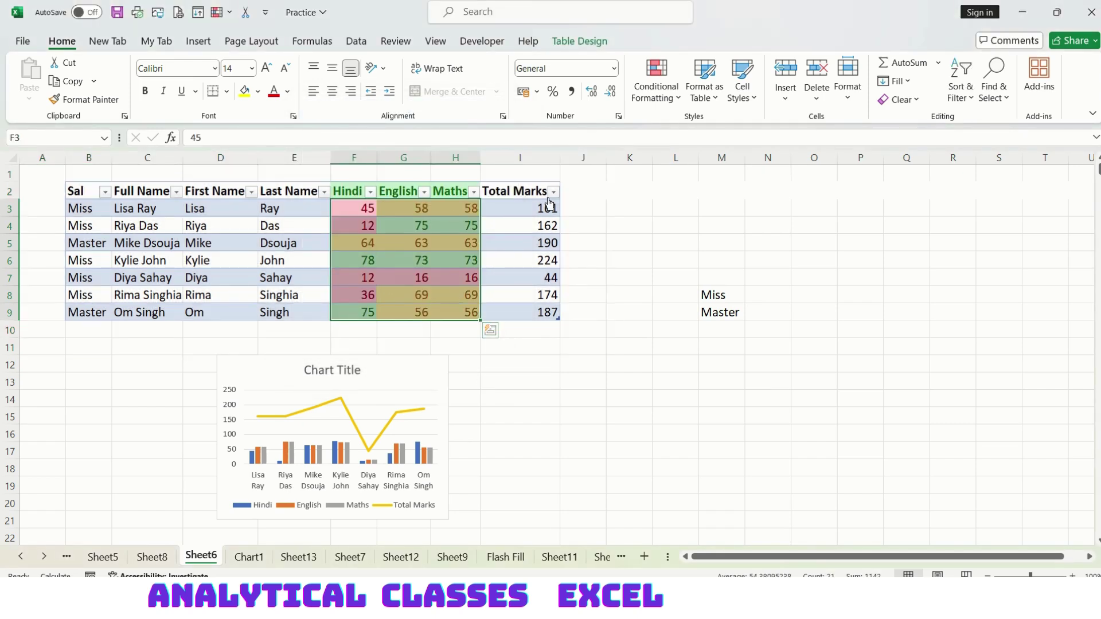
{"action": "left_click", "coordinate": [629, 277]}
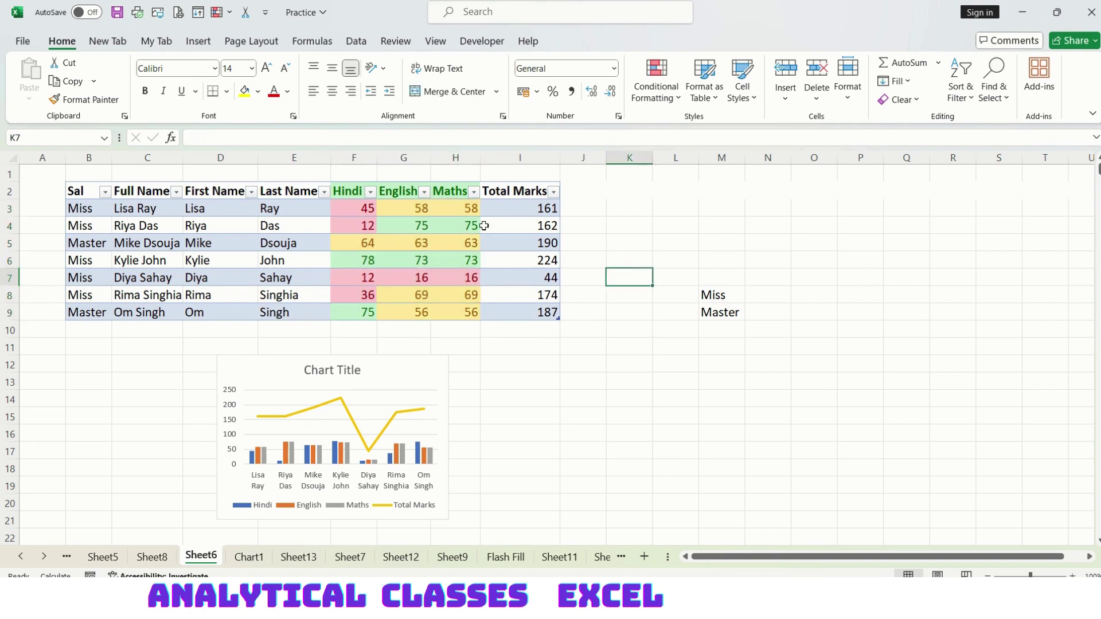
{"action": "left_click_drag", "start_coordinate": [35, 178], "coordinate": [521, 349]}
{"action": "key", "text": "ctrl+g"}
{"action": "key", "text": "alt+s"}
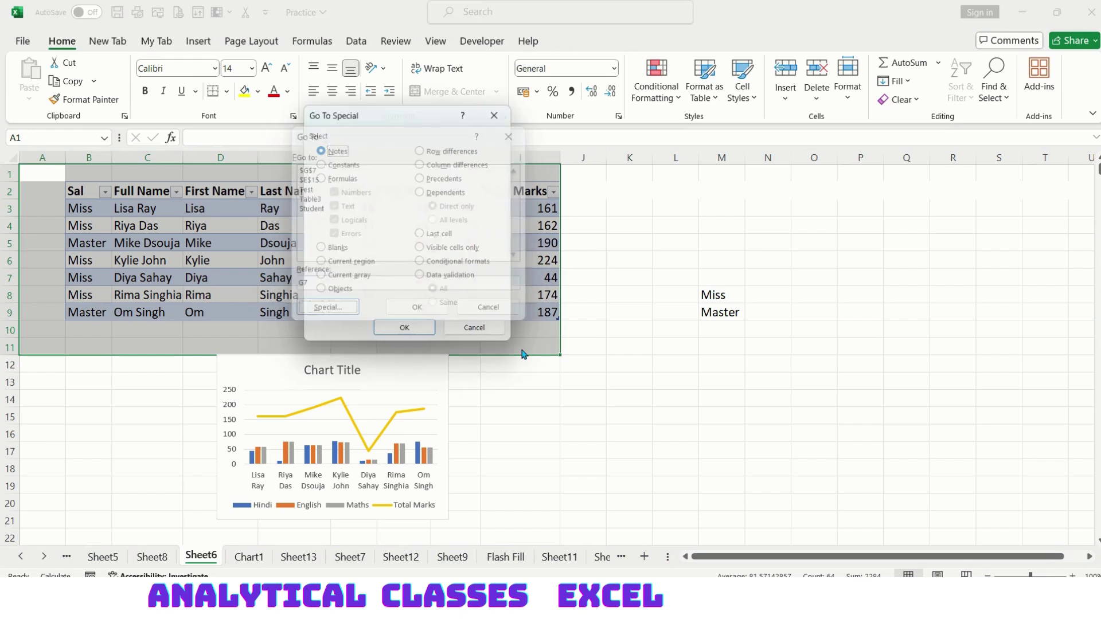
{"action": "left_click", "coordinate": [424, 192]}
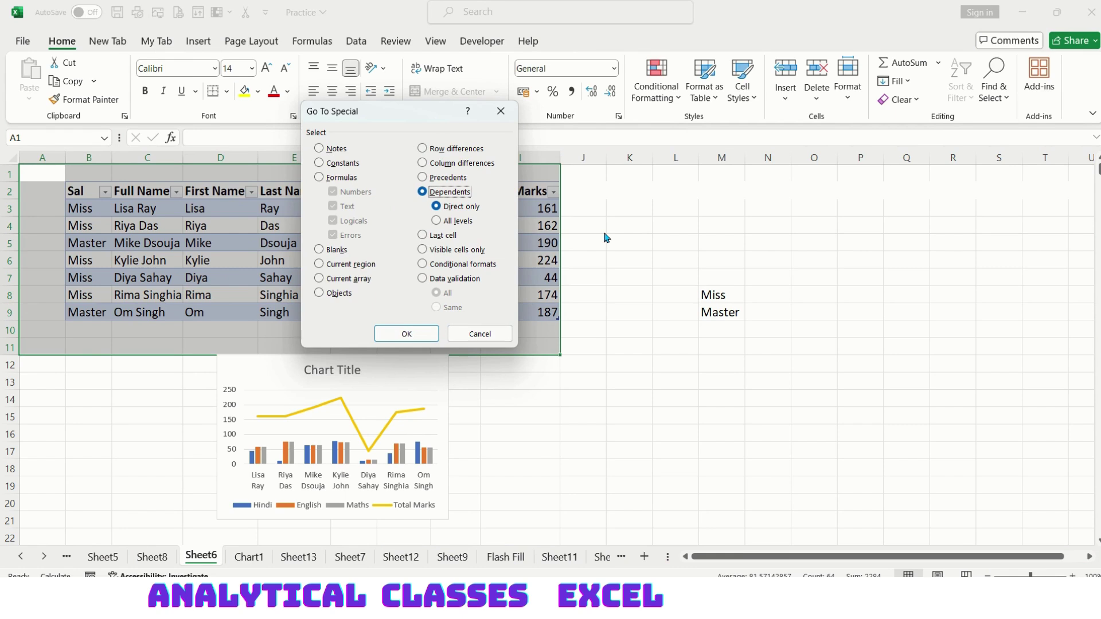
{"action": "left_click", "coordinate": [390, 334]}
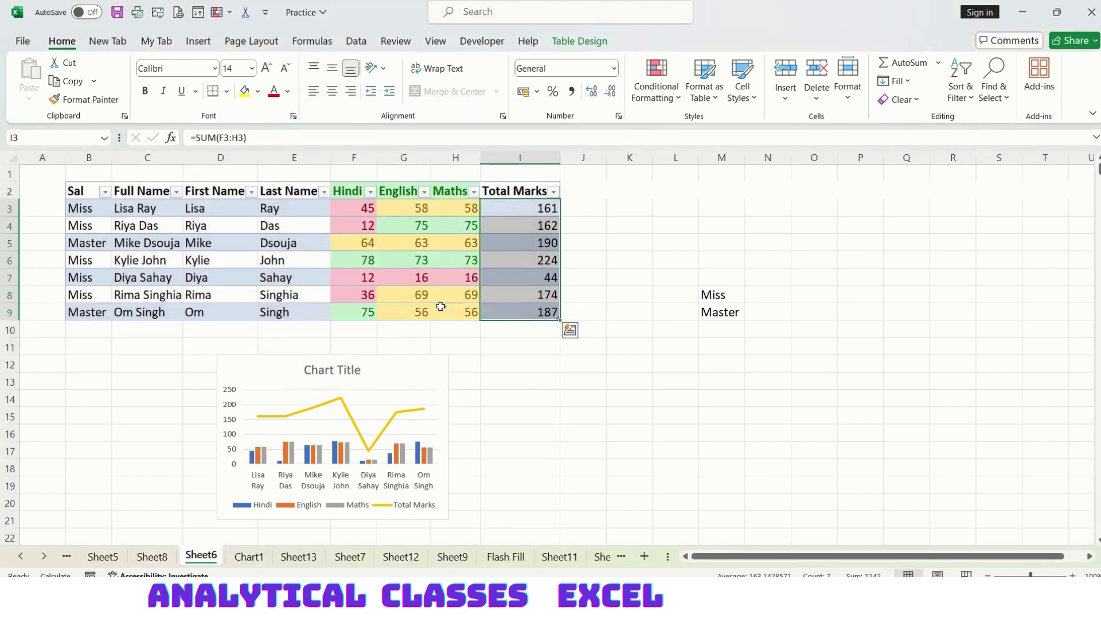
{"action": "left_click", "coordinate": [629, 281]}
Step: From an empty cell, use Go To Special Last cell to jump to the sheet's last cell
{"action": "left_click", "coordinate": [520, 416]}
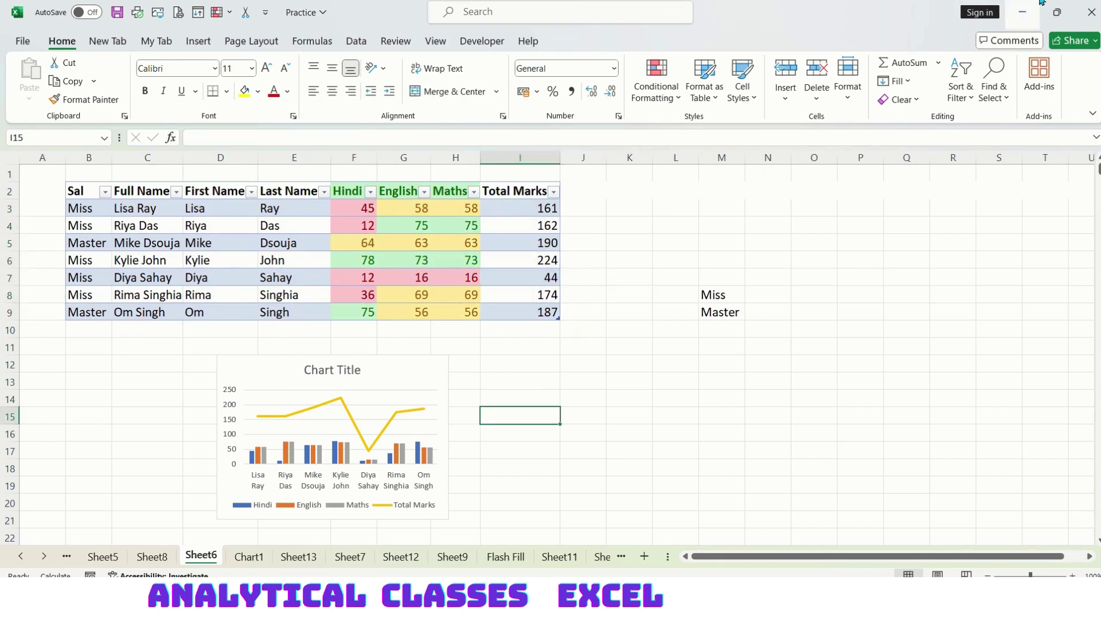
{"action": "key", "text": "F5"}
{"action": "key", "text": "alt+s"}
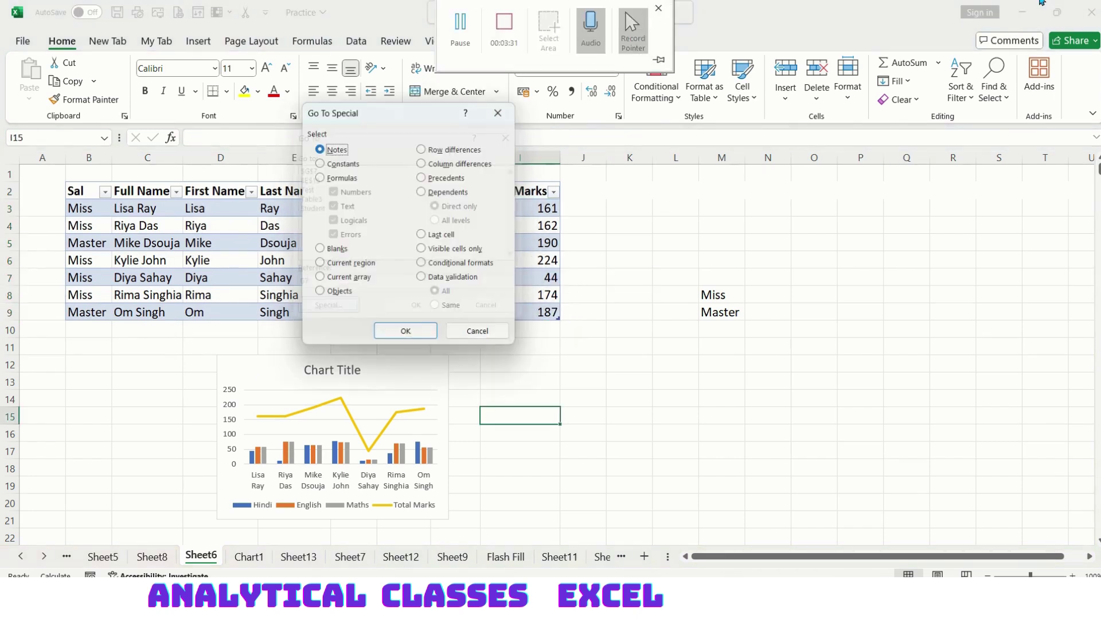
{"action": "left_click", "coordinate": [424, 235]}
{"action": "left_click", "coordinate": [409, 334]}
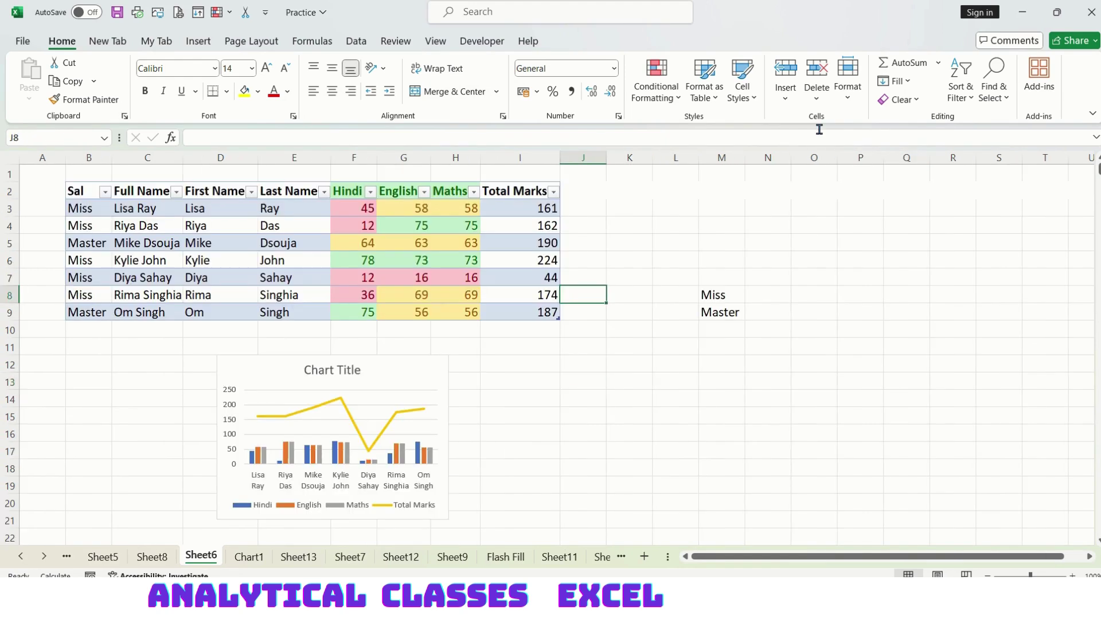
Step: Hide the Last Name column E from its header's right-click menu
{"action": "key", "text": "F5"}
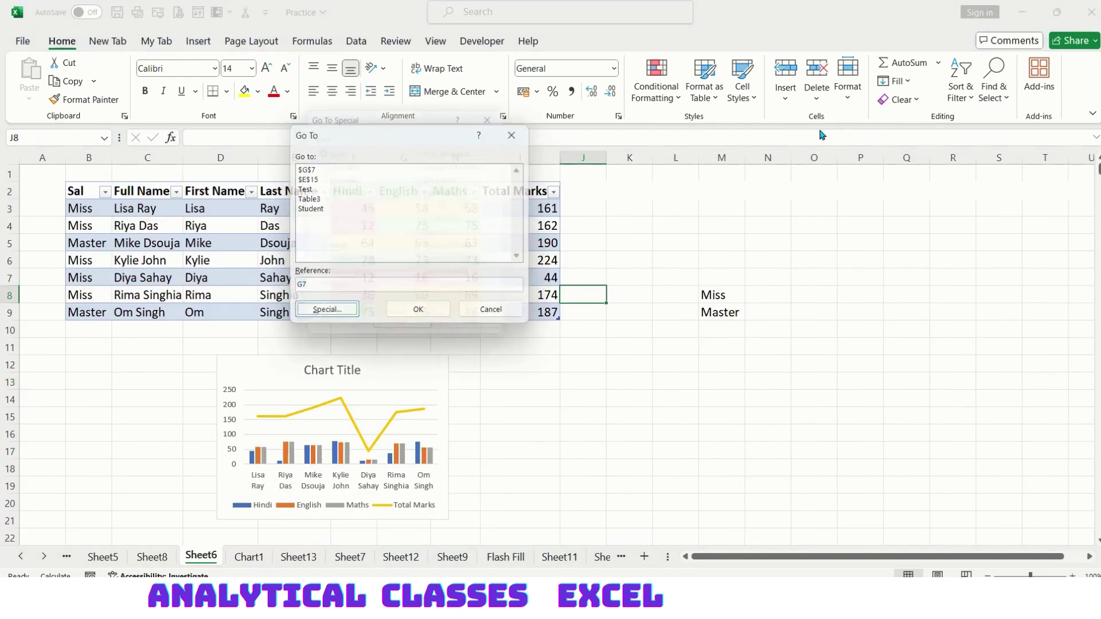
{"action": "key", "text": "alt+s"}
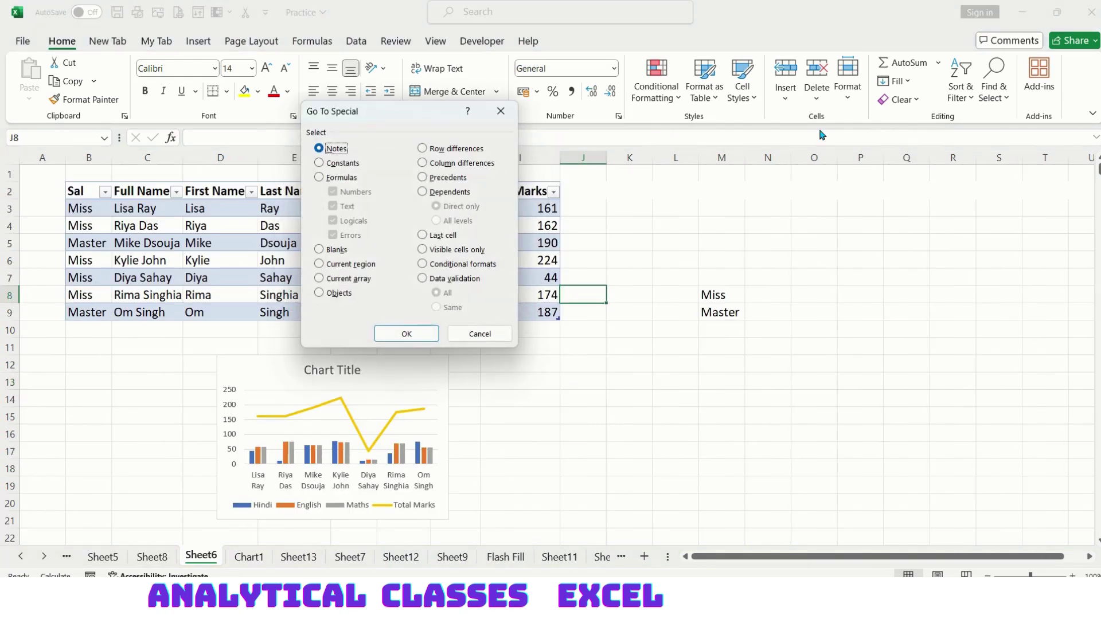
{"action": "left_click", "coordinate": [427, 250]}
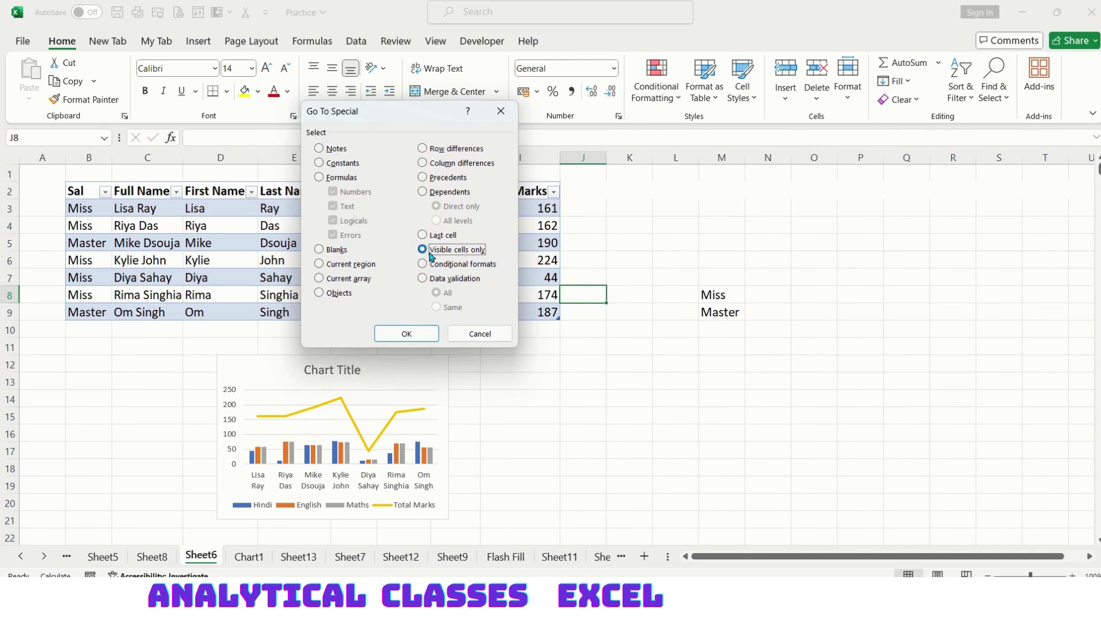
{"action": "left_click", "coordinate": [491, 333]}
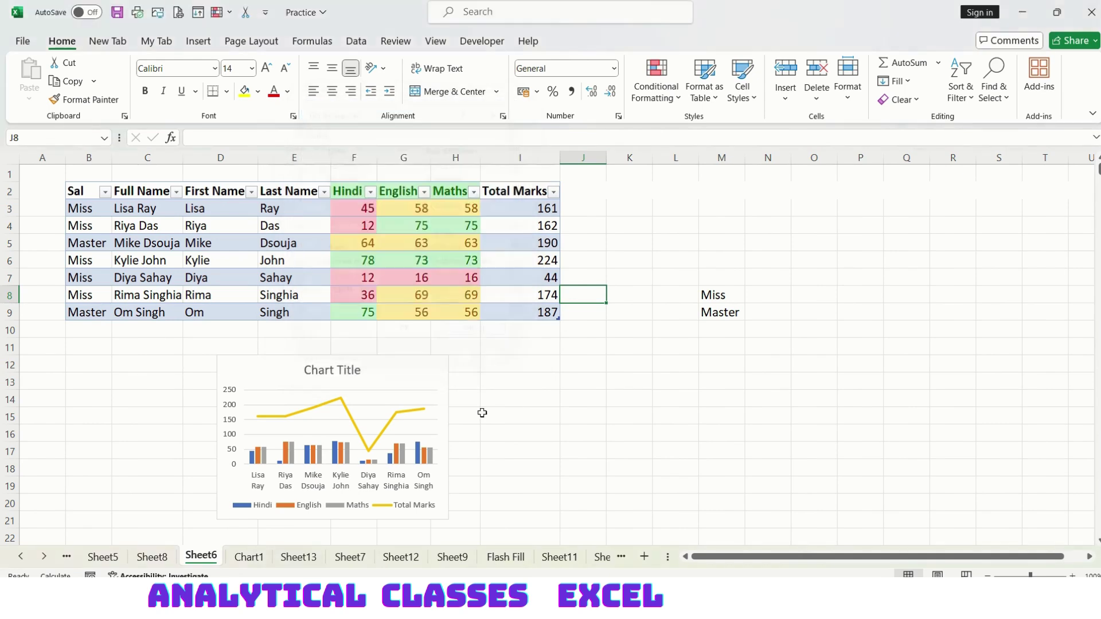
{"action": "left_click", "coordinate": [223, 157]}
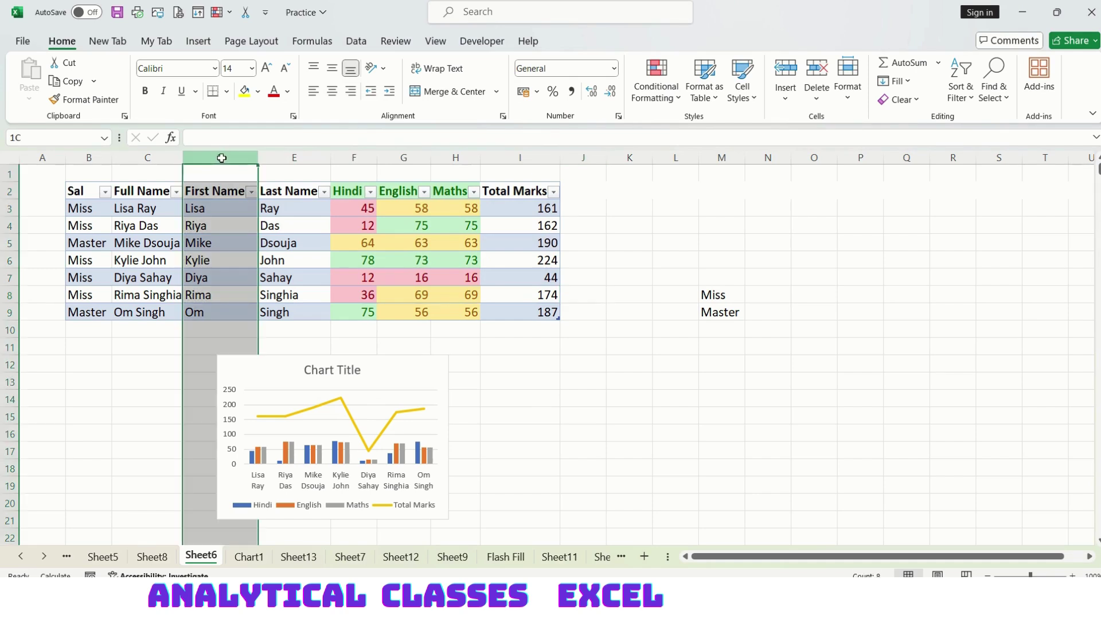
{"action": "left_click", "coordinate": [284, 154]}
{"action": "right_click", "coordinate": [282, 157]}
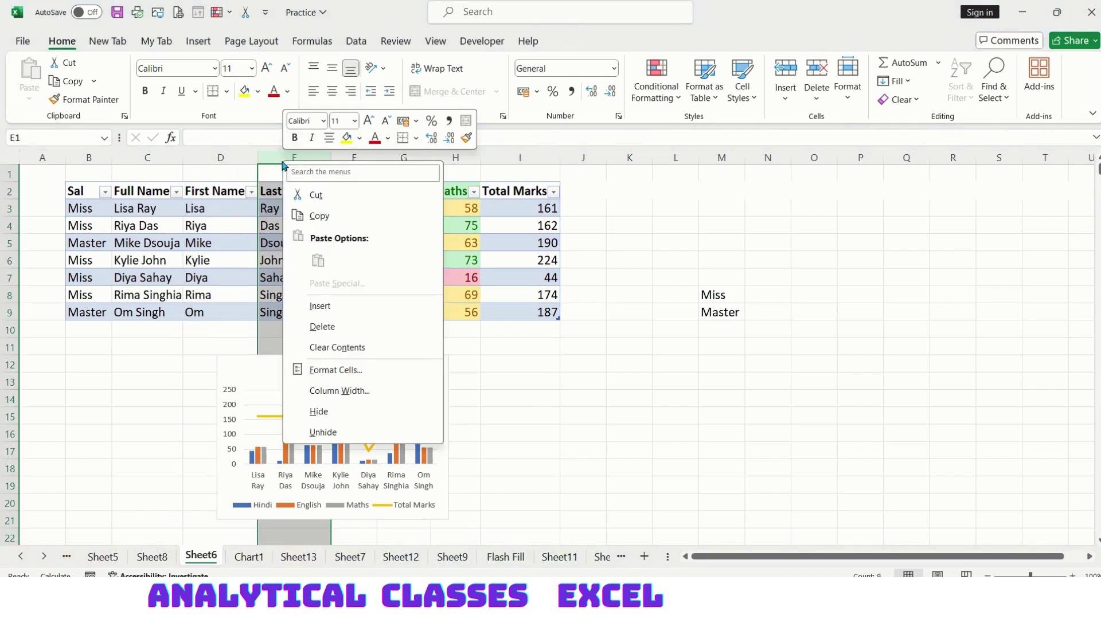
{"action": "left_click", "coordinate": [346, 413]}
Step: Select A1:K12 and run Go To Special Visible cells only, then clear the selection
{"action": "left_click", "coordinate": [468, 389]}
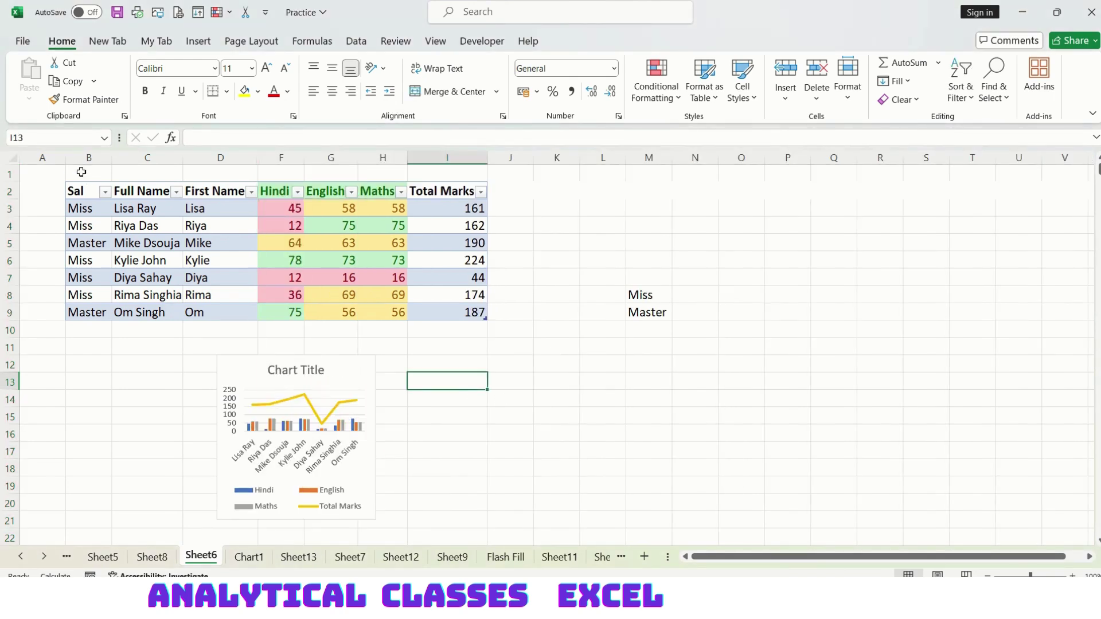
{"action": "left_click_drag", "start_coordinate": [26, 169], "coordinate": [543, 361]}
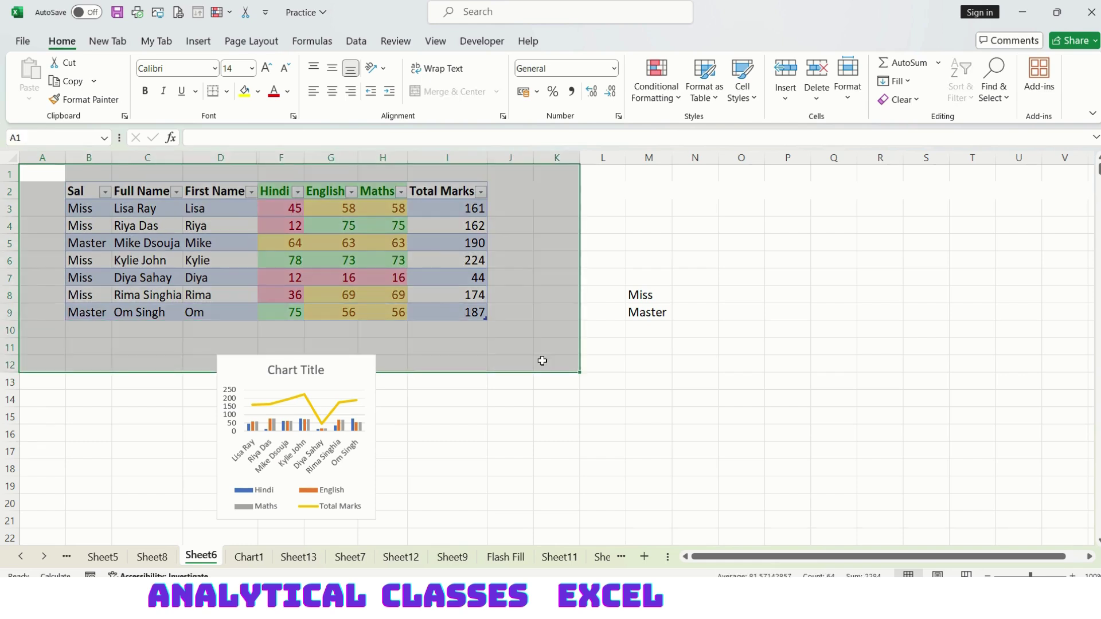
{"action": "key", "text": "ctrl+g"}
{"action": "key", "text": "alt+s"}
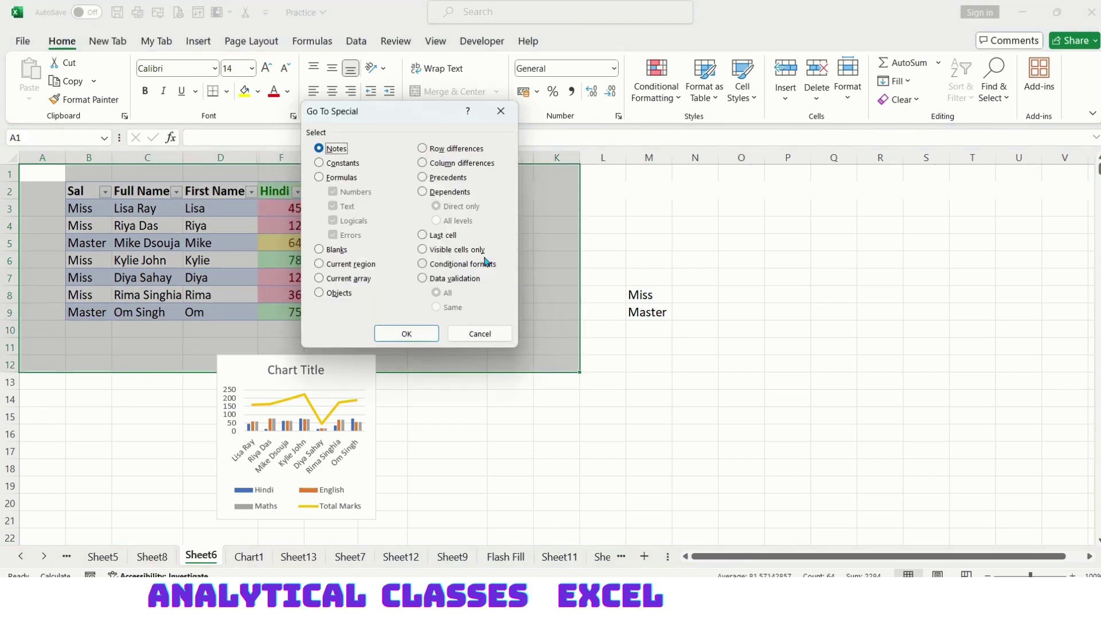
{"action": "left_click", "coordinate": [453, 249]}
{"action": "left_click", "coordinate": [406, 333]}
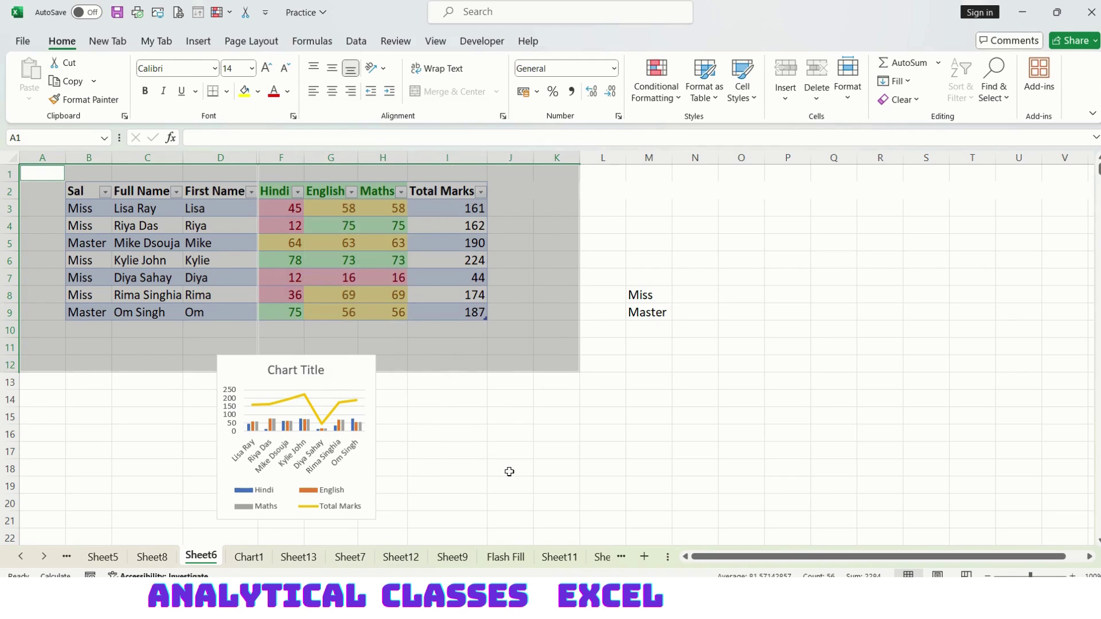
{"action": "left_click", "coordinate": [509, 472]}
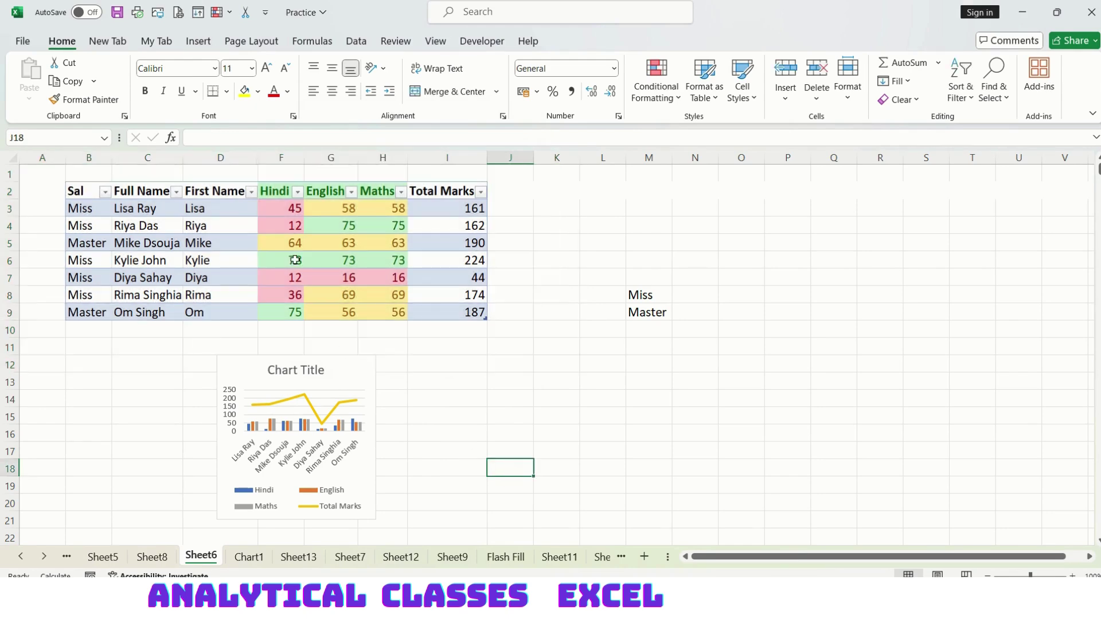
Step: Undo the column hide, then select the conditionally formatted Hindi, English and Maths cells
{"action": "key", "text": "ctrl+z"}
{"action": "left_click", "coordinate": [632, 435]}
{"action": "key", "text": "ctrl+g"}
{"action": "key", "text": "alt+s"}
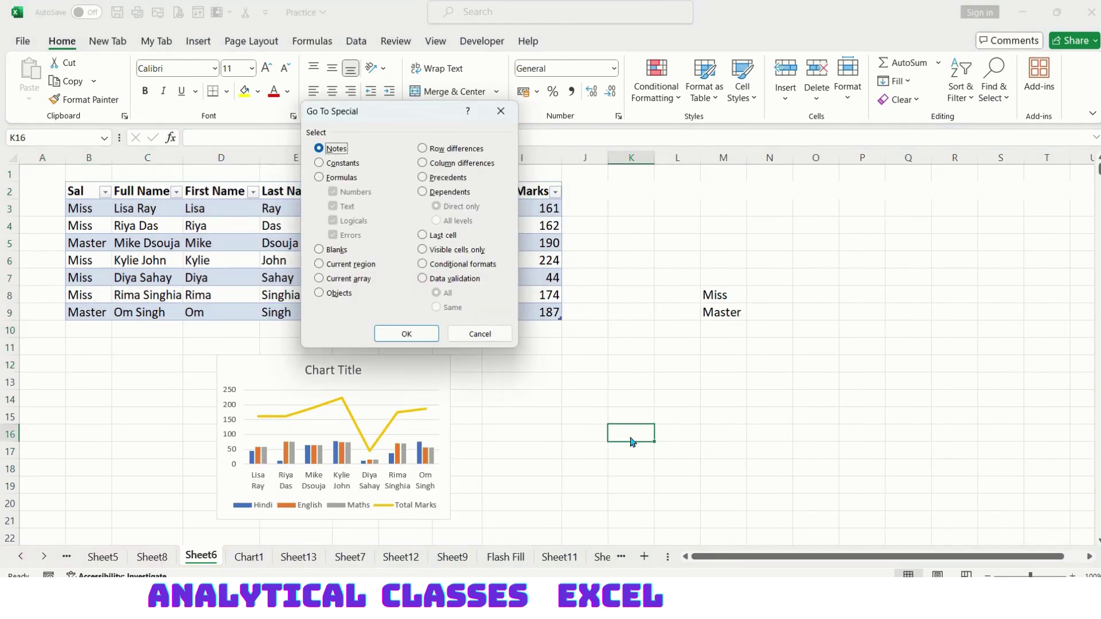
{"action": "left_click", "coordinate": [453, 264]}
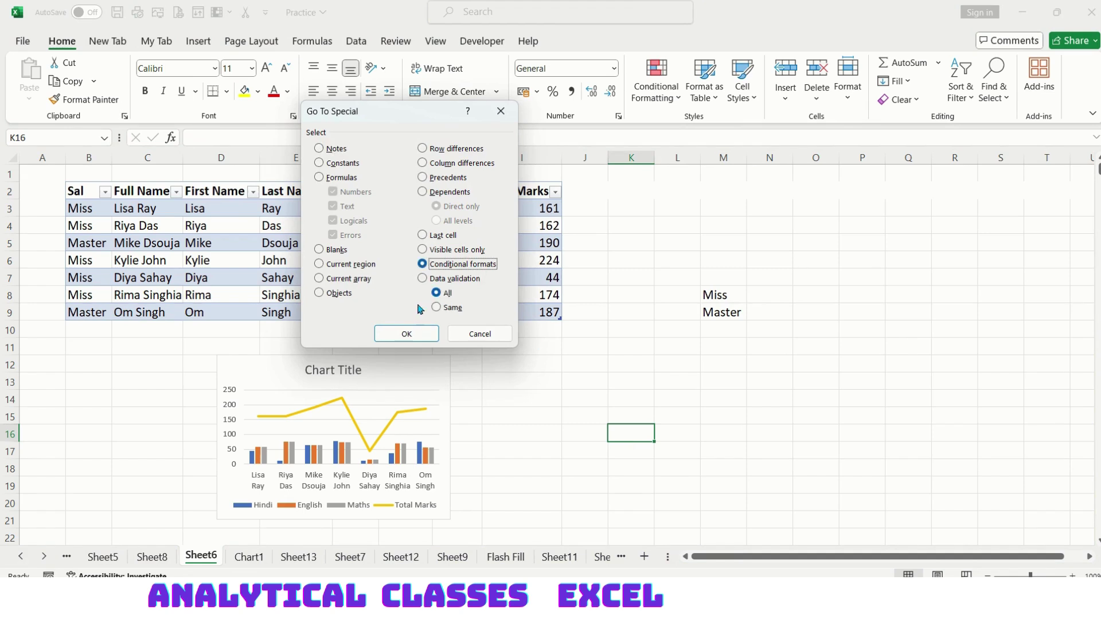
{"action": "left_click", "coordinate": [409, 335]}
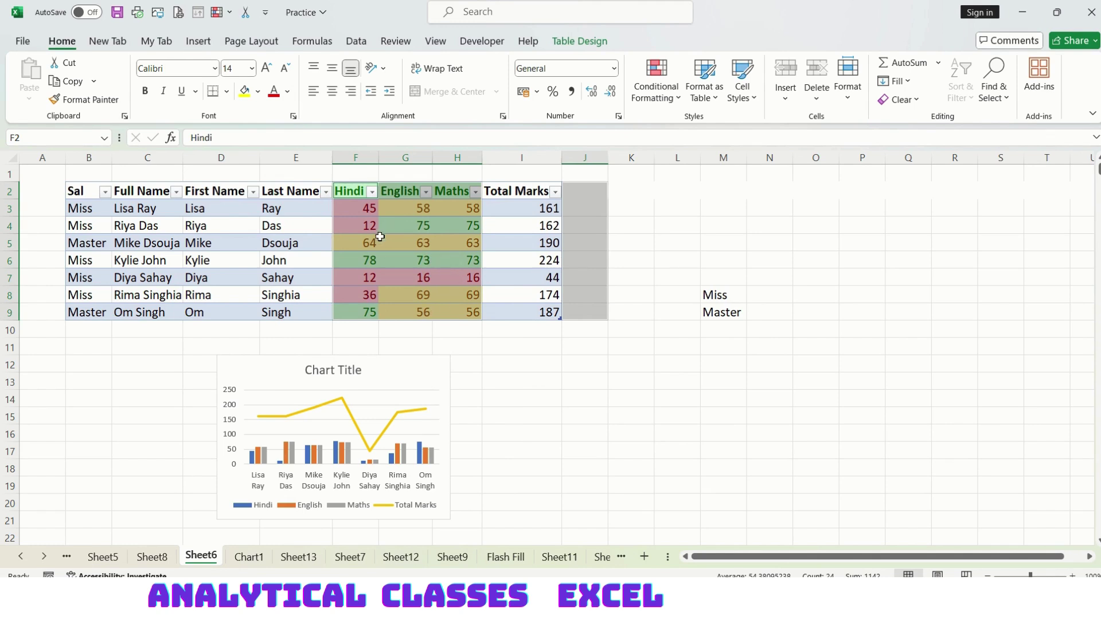
{"action": "left_click", "coordinate": [457, 277]}
Step: Run Go To Special Data validation to select Sal cells B3:B9, checking B4 and B6 dropdowns
{"action": "key", "text": "F5"}
{"action": "key", "text": "alt+s"}
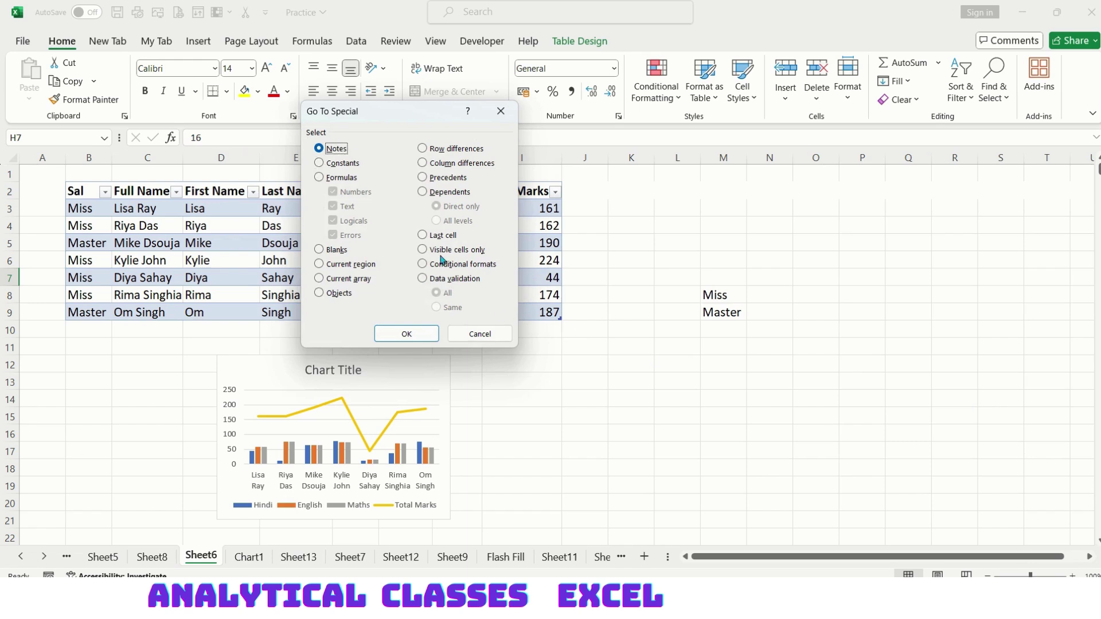
{"action": "left_click", "coordinate": [436, 278]}
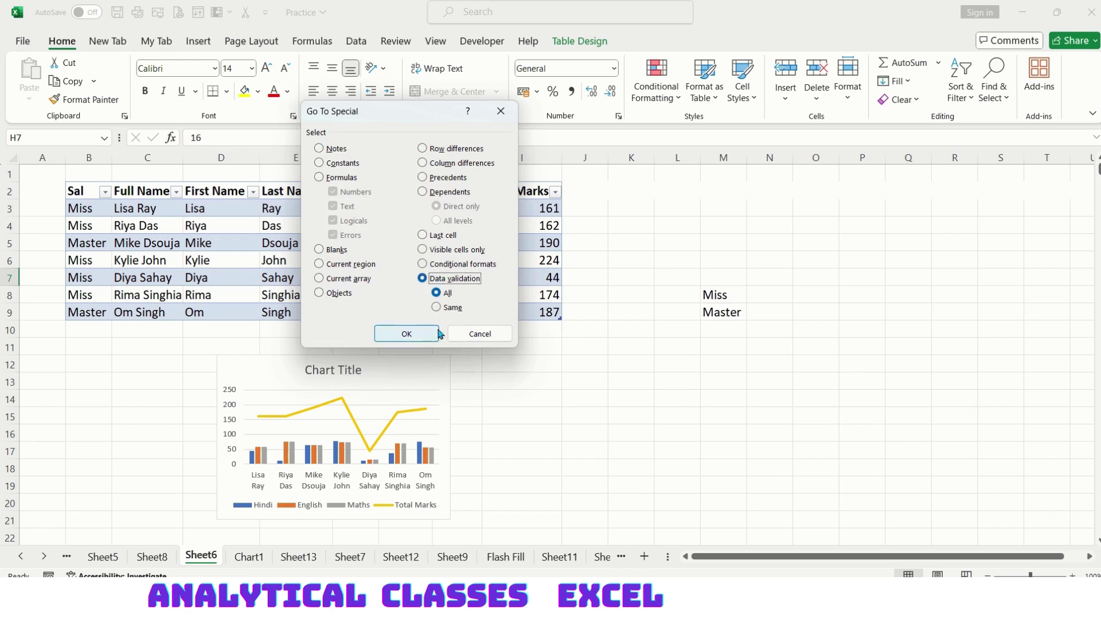
{"action": "left_click", "coordinate": [407, 334]}
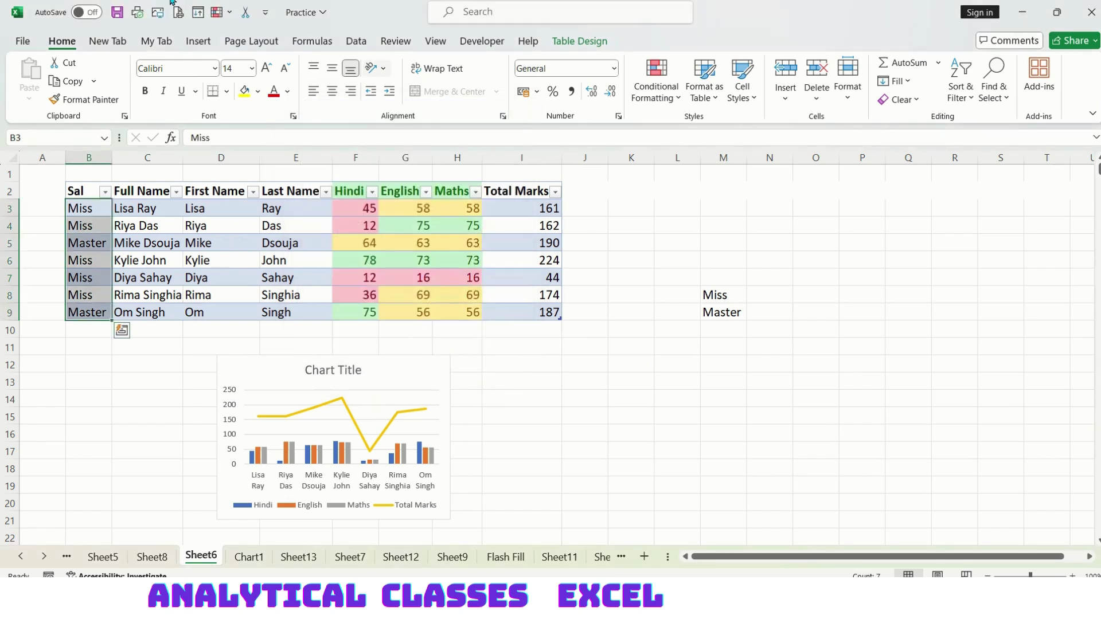
{"action": "left_click", "coordinate": [84, 225]}
{"action": "left_click", "coordinate": [91, 260]}
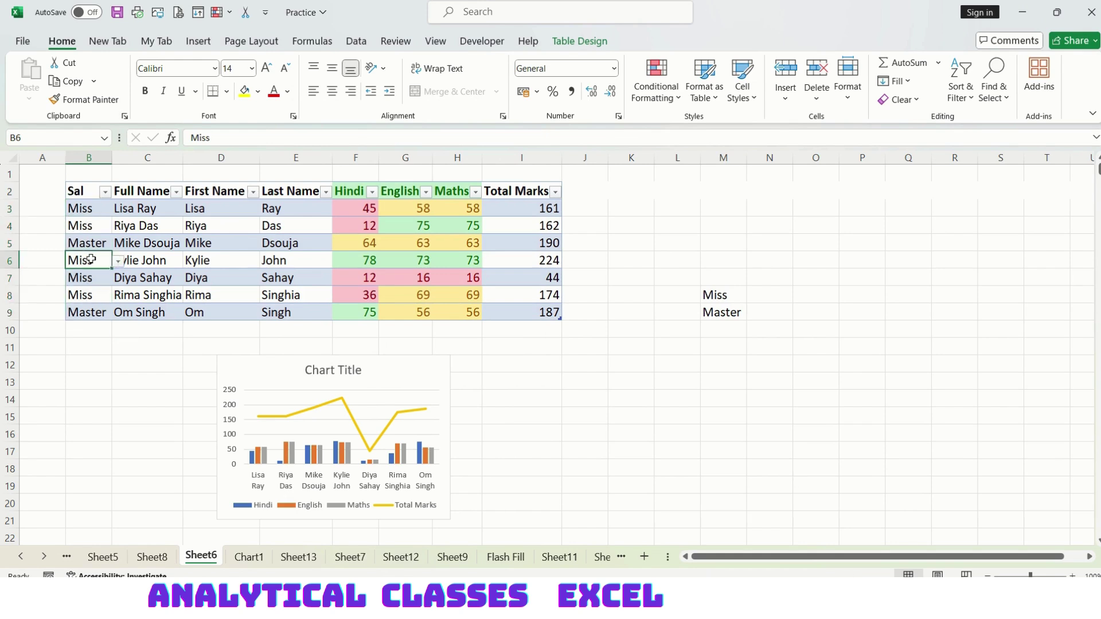